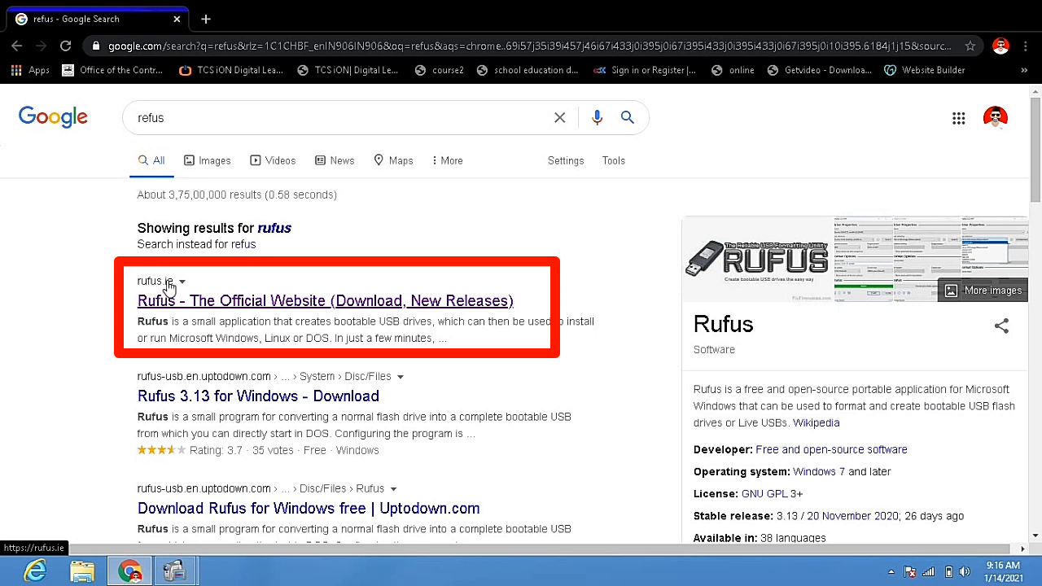
Step: Open the official Rufus website from the search results and download Rufus 3.13
left_click(169, 296)
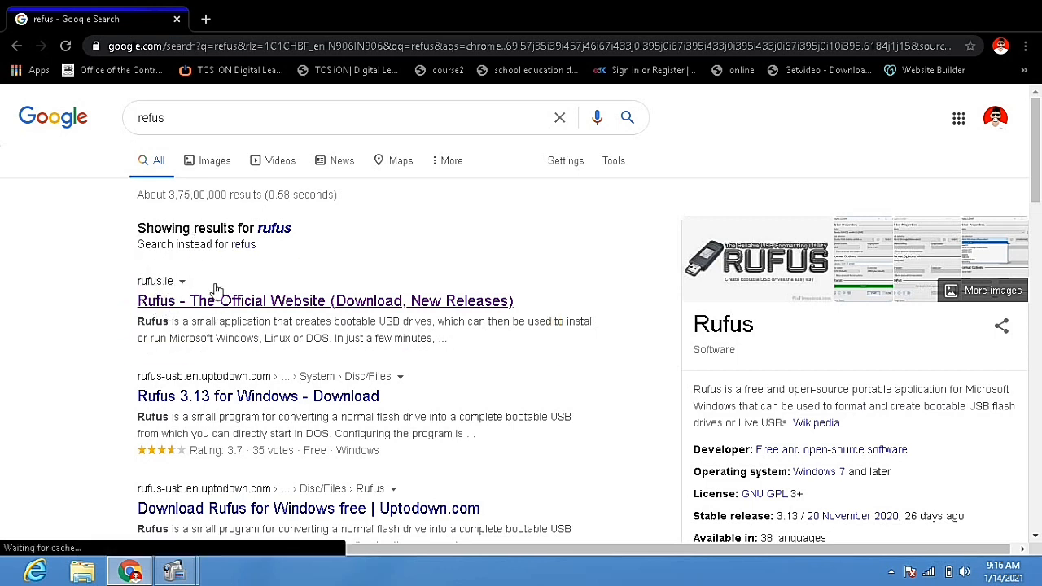
left_click(362, 303)
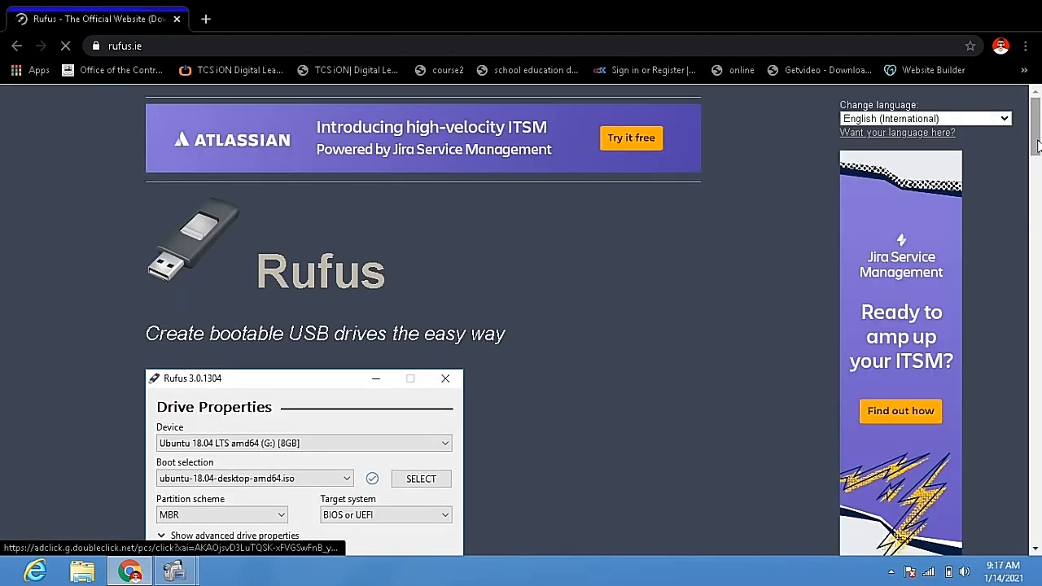
left_click_drag(1037, 155, 1037, 175)
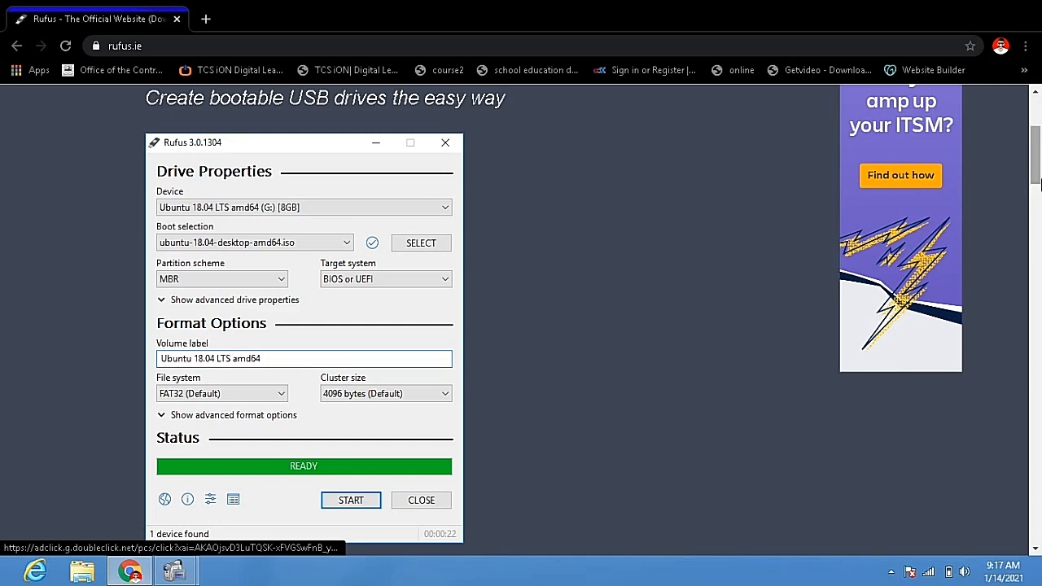
left_click_drag(1038, 177, 1038, 264)
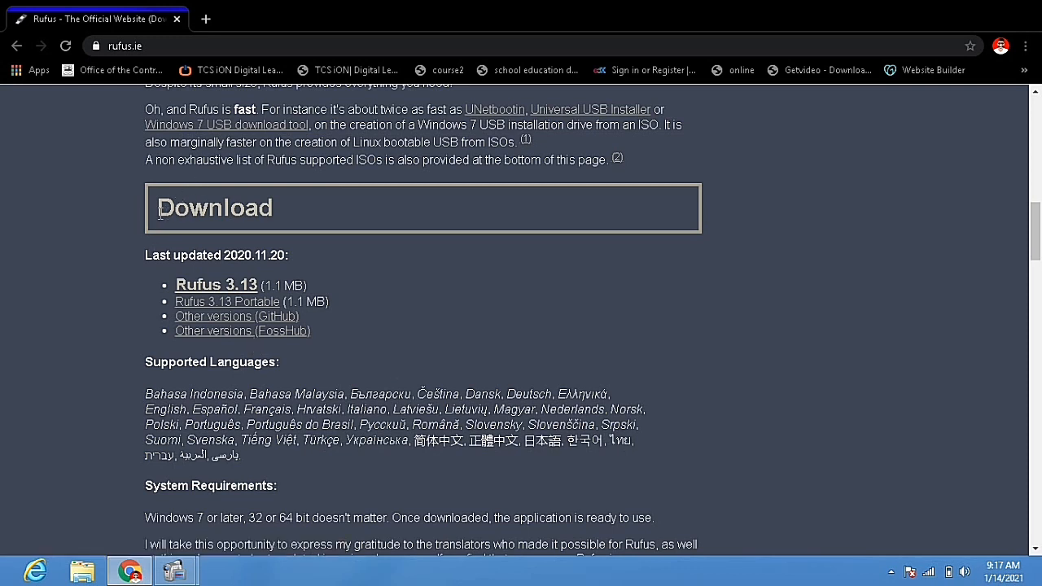
left_click_drag(158, 208, 308, 222)
left_click(309, 225)
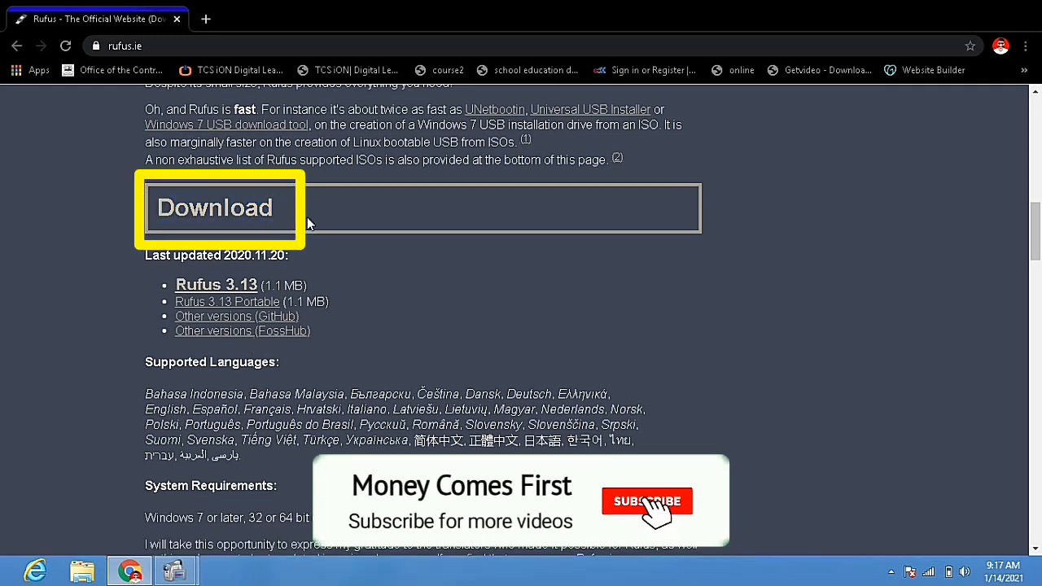
left_click(230, 291)
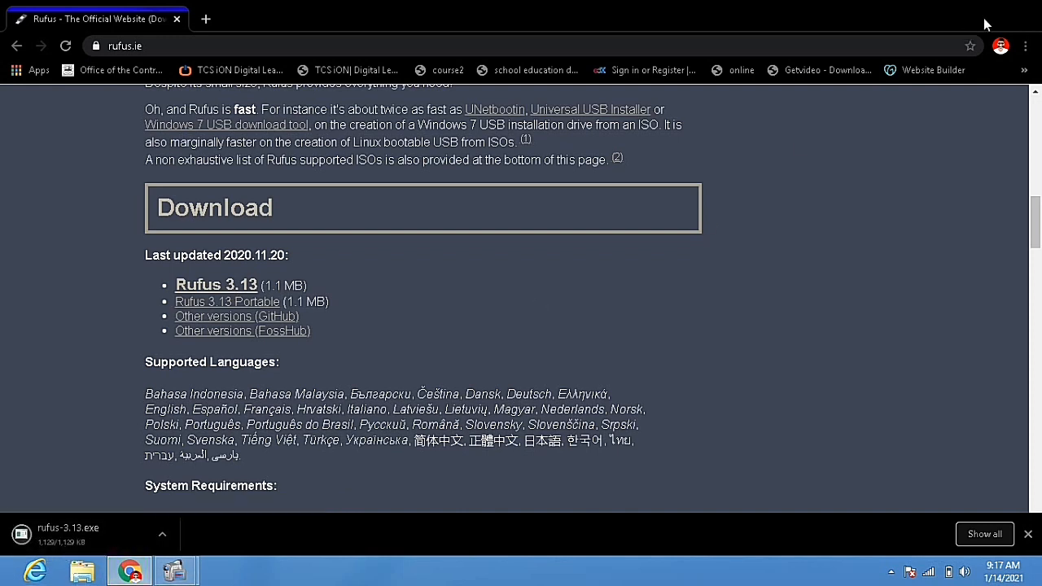
Step: Show the downloaded rufus-3.13.exe in its folder from the browser's download list, then refresh the folder and select the file
left_click(1026, 47)
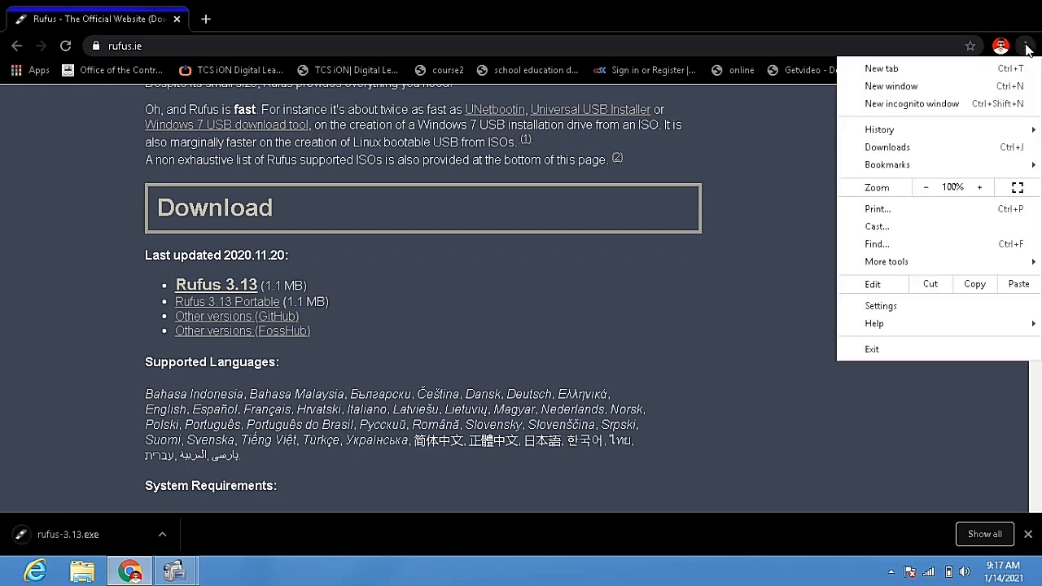
left_click(921, 148)
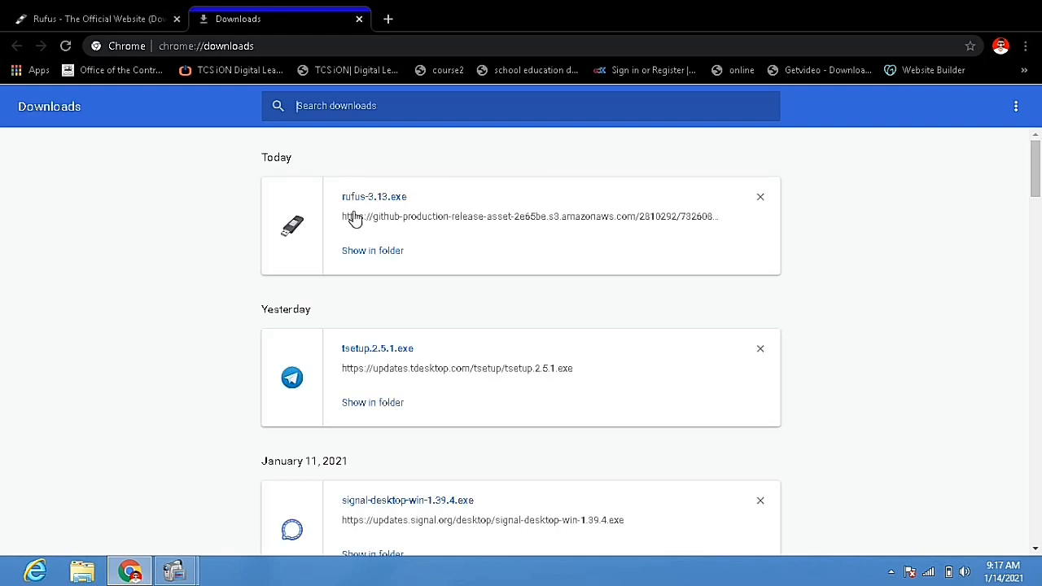
left_click(366, 256)
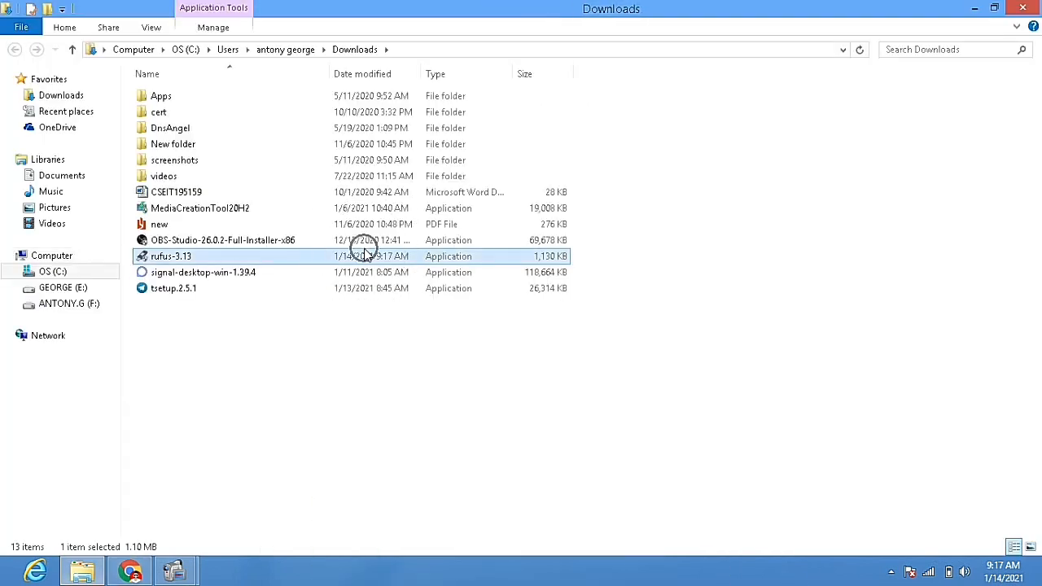
left_click(274, 310)
right_click(273, 307)
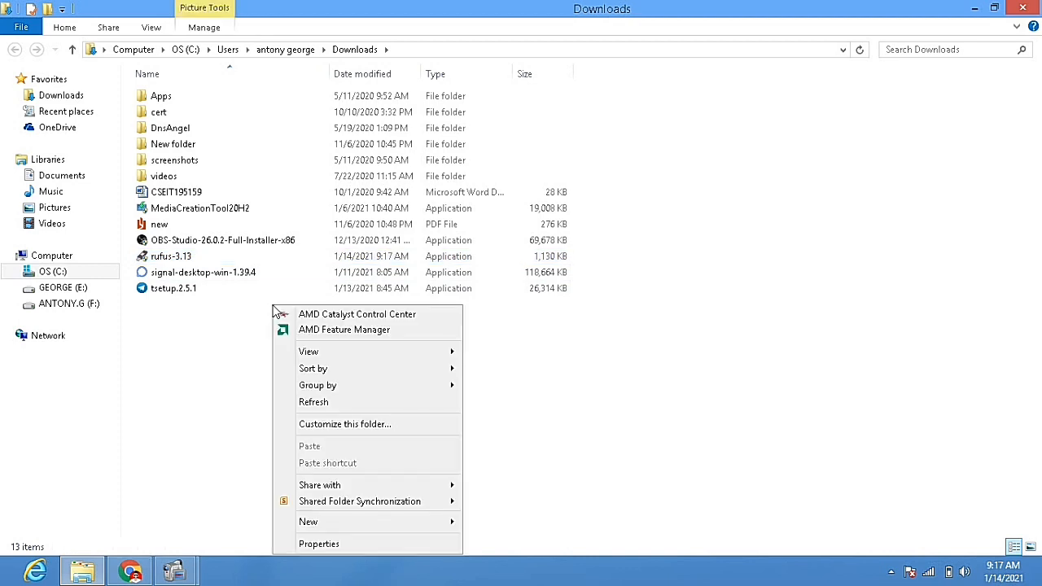
left_click(330, 404)
left_click(286, 265)
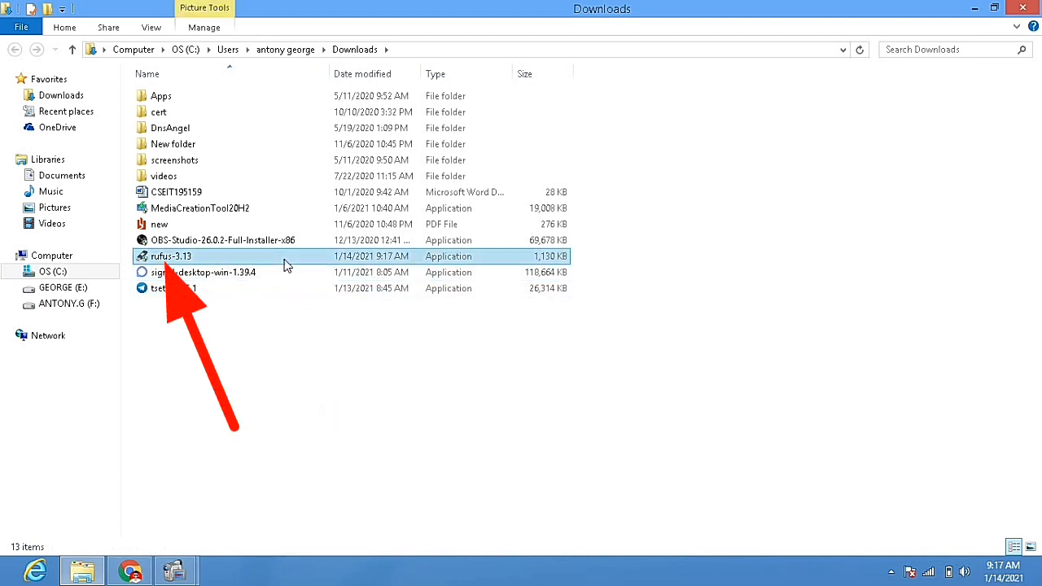
double_click(287, 264)
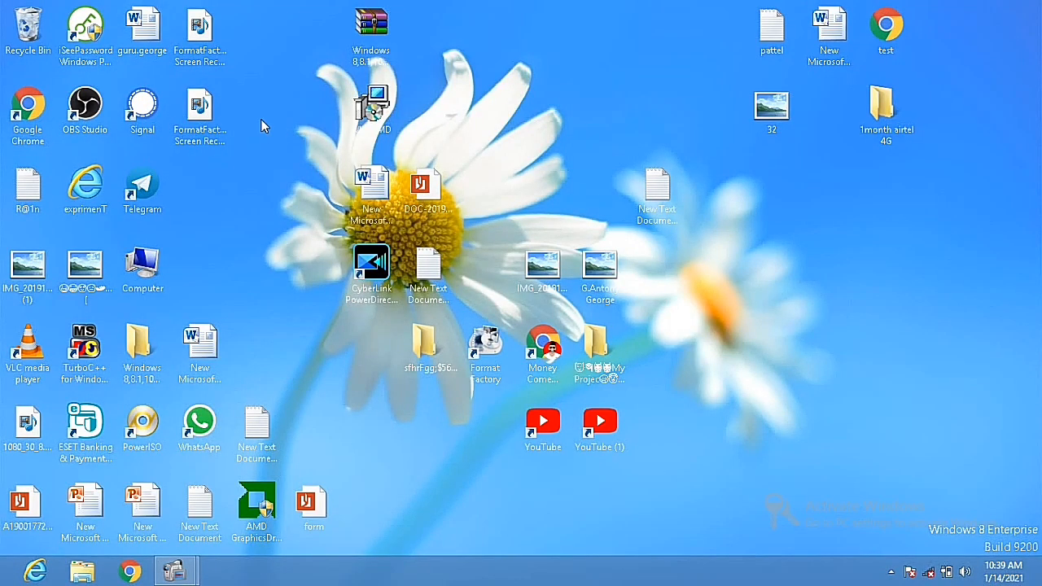
Step: Open Computer, refresh the drive list and inspect the contents of the removable drive WIN7_X64_12 (D:)
double_click(153, 267)
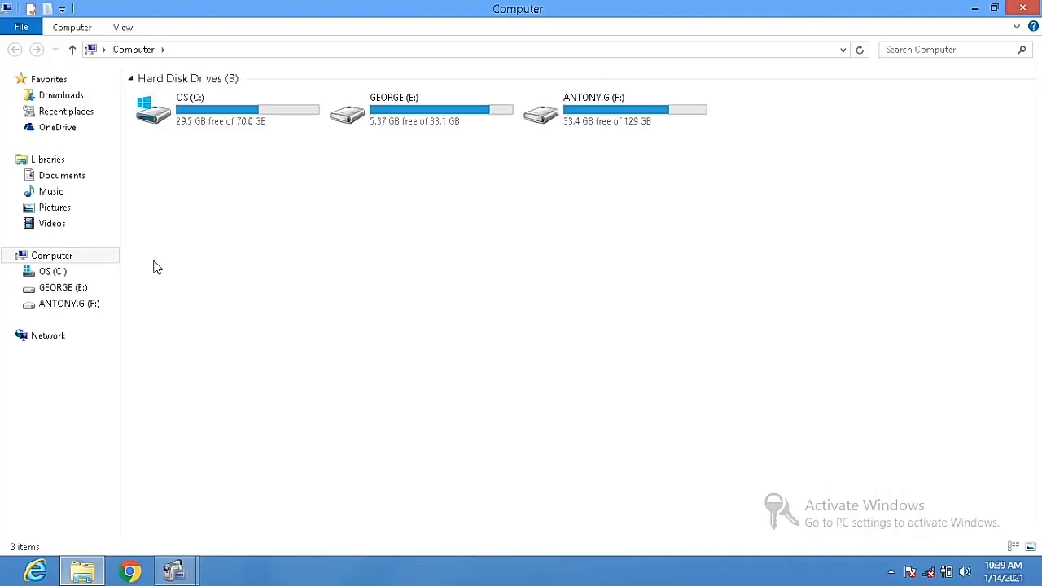
right_click(269, 257)
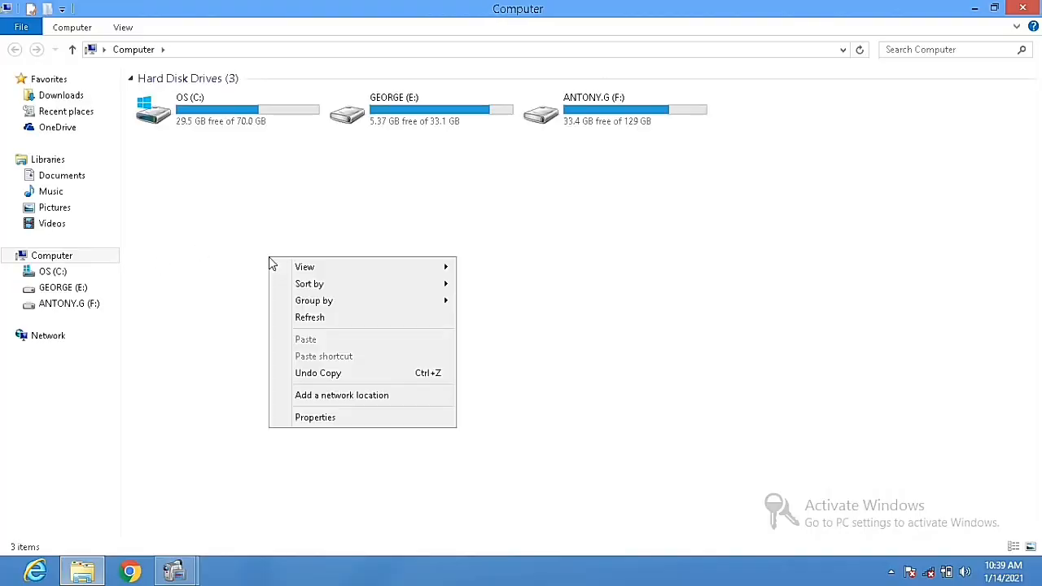
left_click(306, 318)
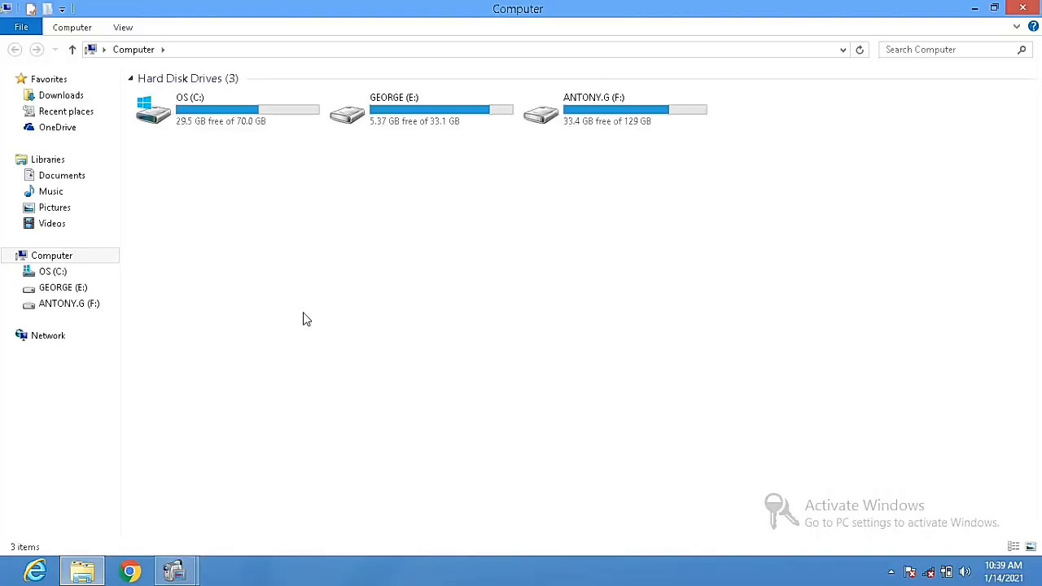
double_click(204, 173)
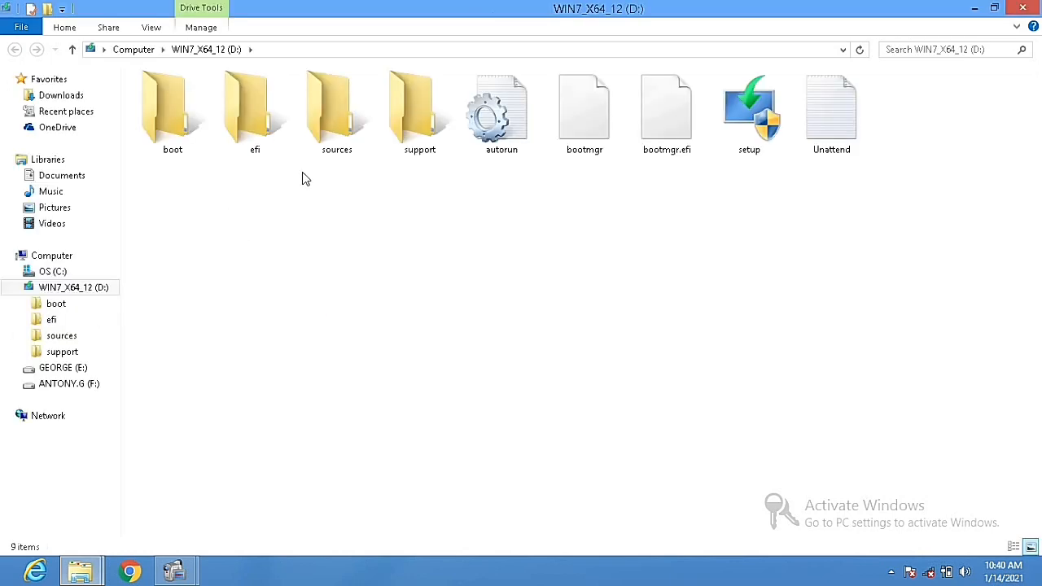
left_click(62, 260)
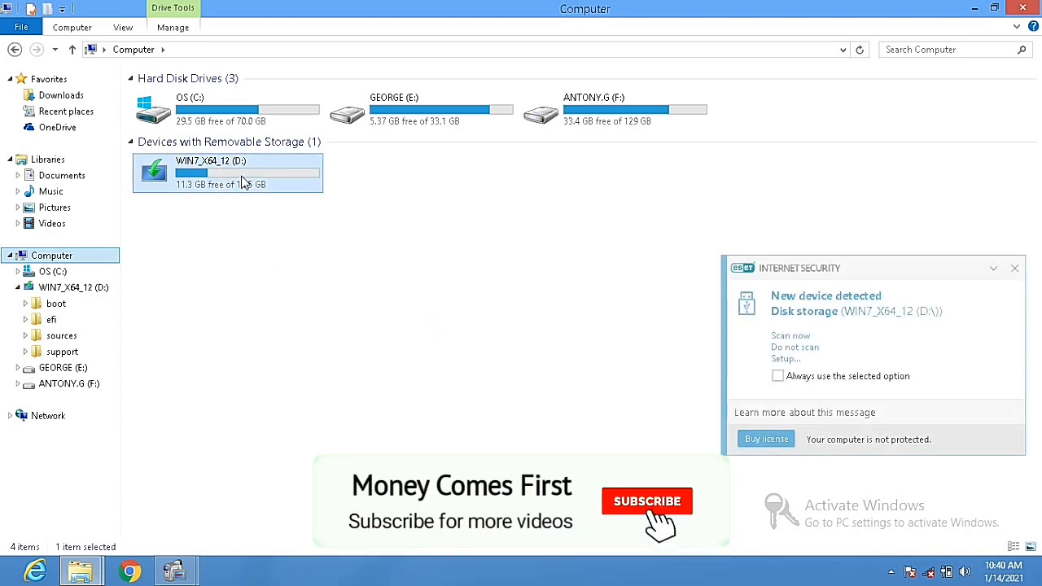
double_click(242, 180)
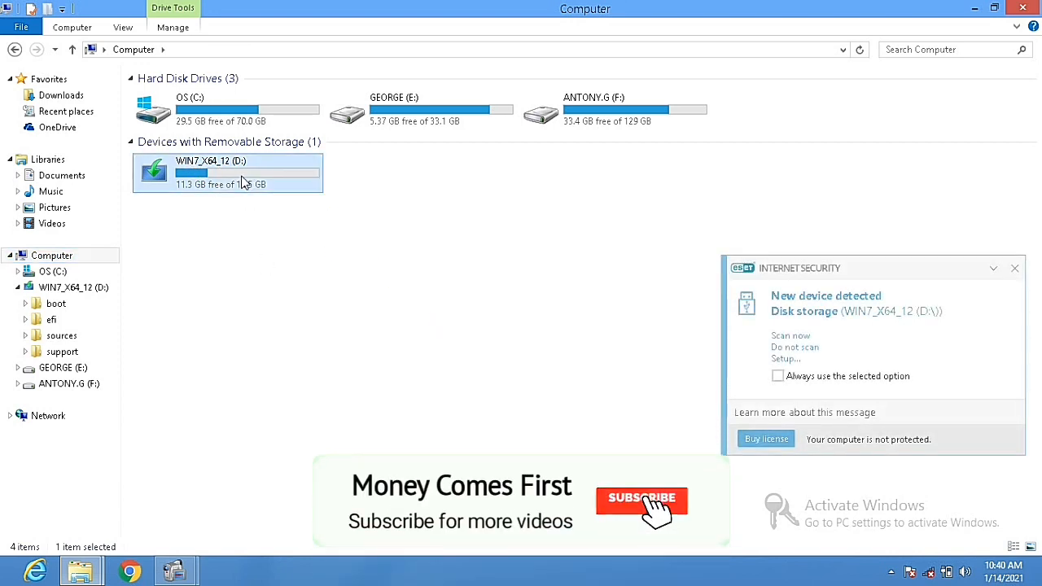
left_click(134, 50)
Step: Quick-format the removable drive WIN7_X64_12 (D:) as FAT32 with 8192-byte allocation units, and refresh the drive list
right_click(216, 171)
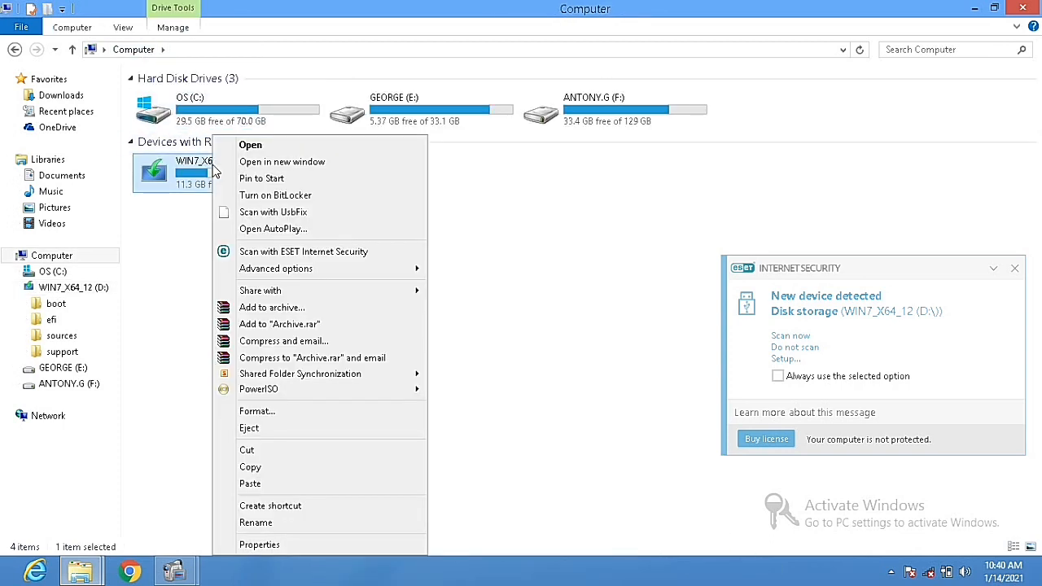
left_click(276, 411)
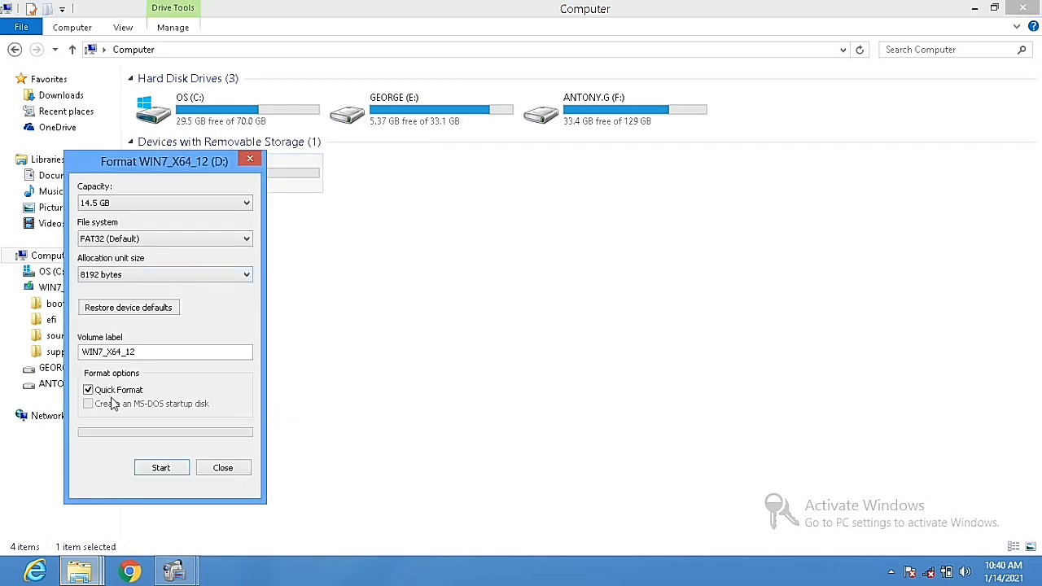
left_click(150, 478)
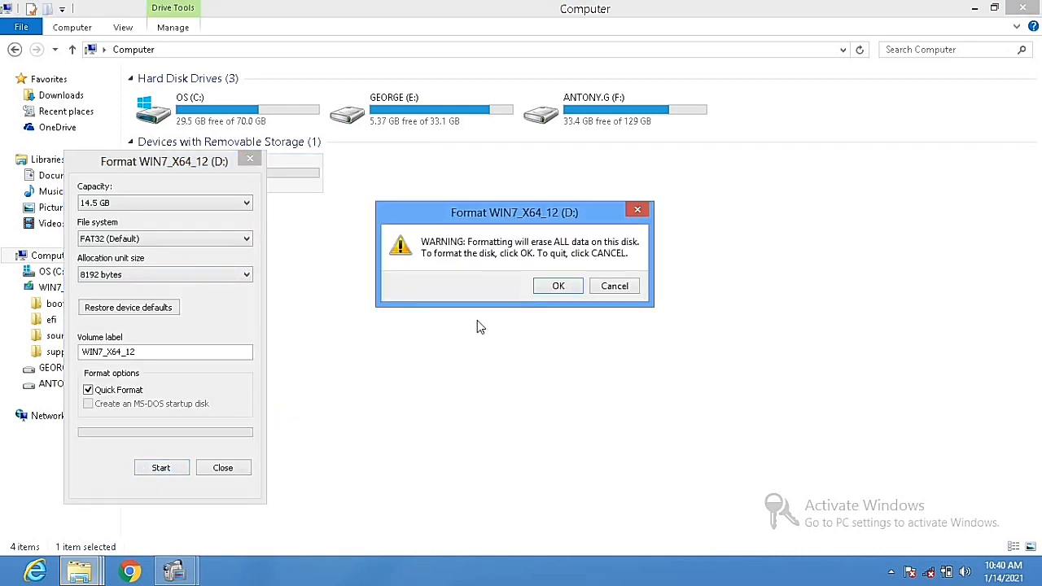
left_click(558, 286)
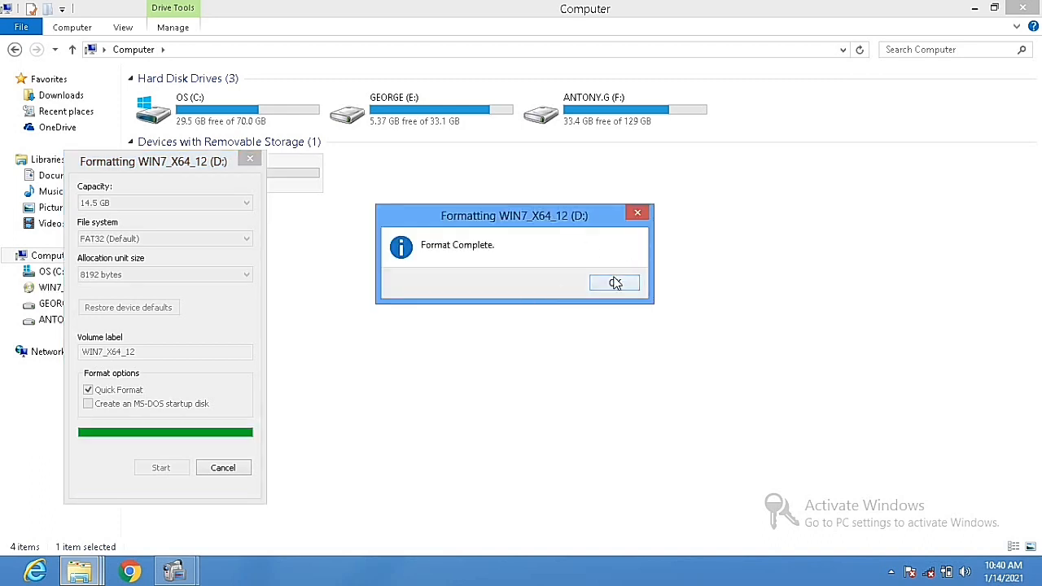
left_click(615, 285)
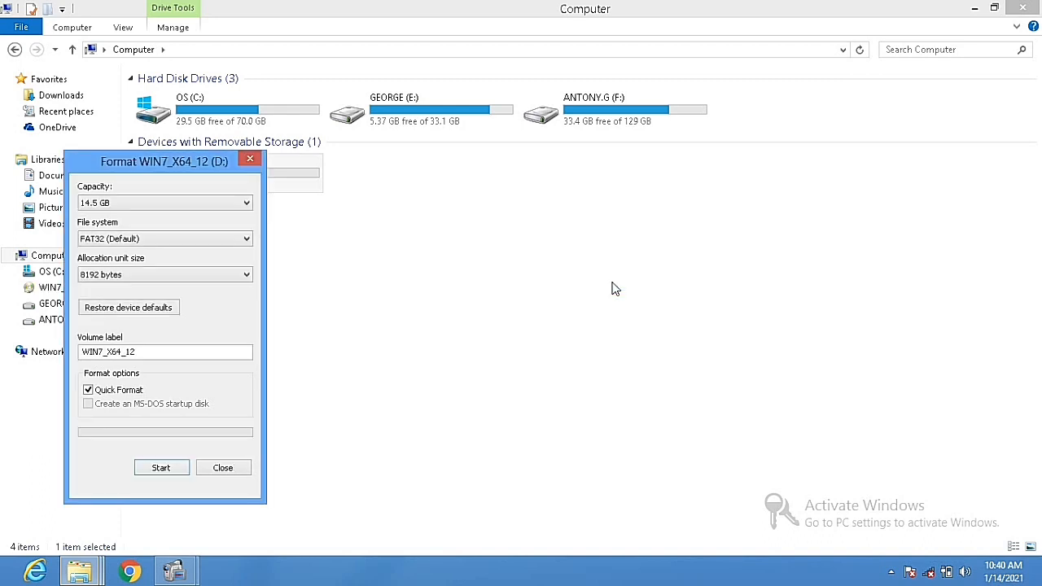
left_click(223, 469)
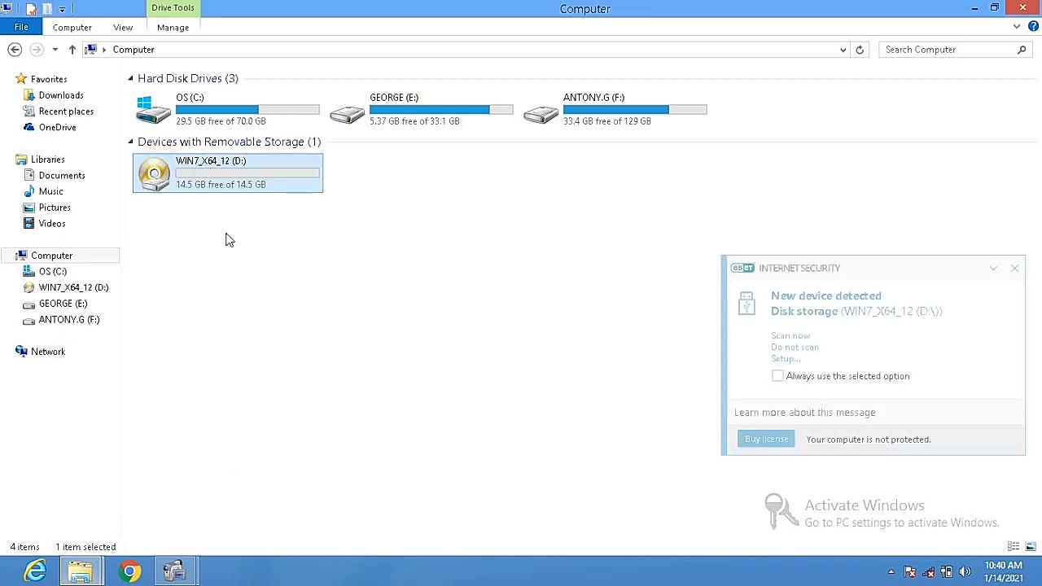
right_click(225, 236)
left_click(265, 294)
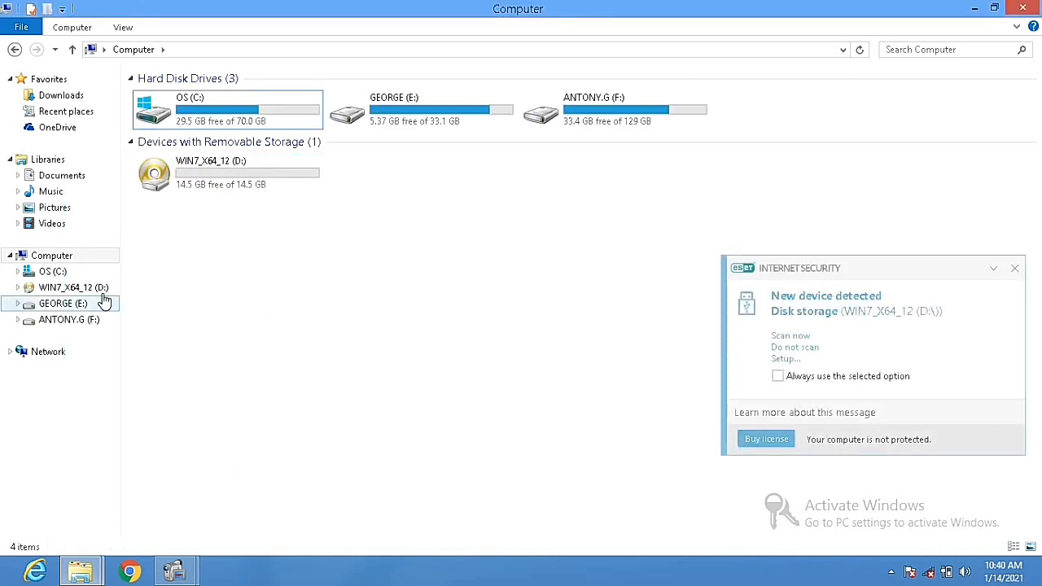
Step: Run rufus-3.13 from the Downloads folder and check the Device list for the USB drive
left_click(83, 100)
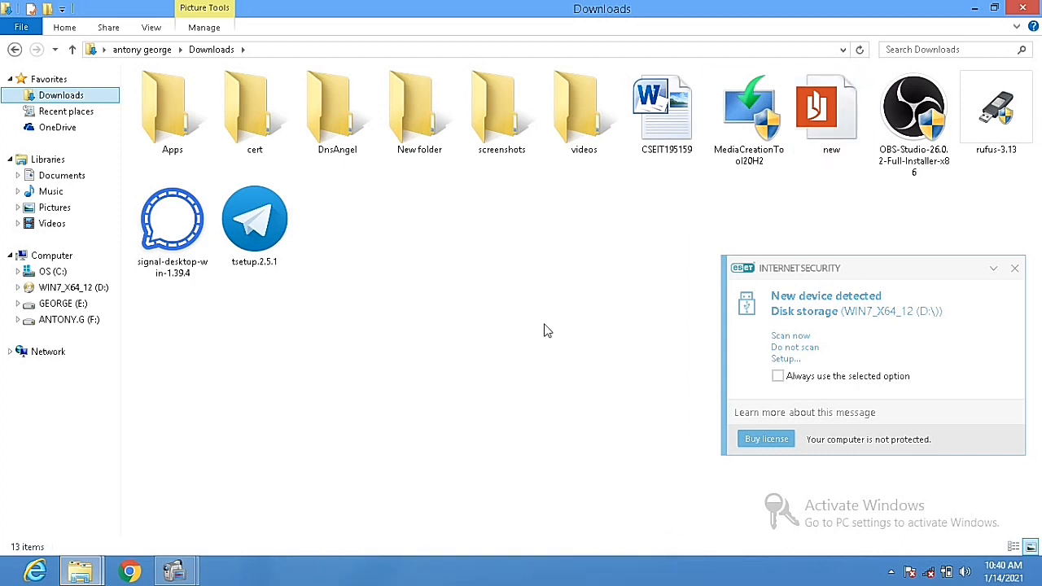
left_click(171, 570)
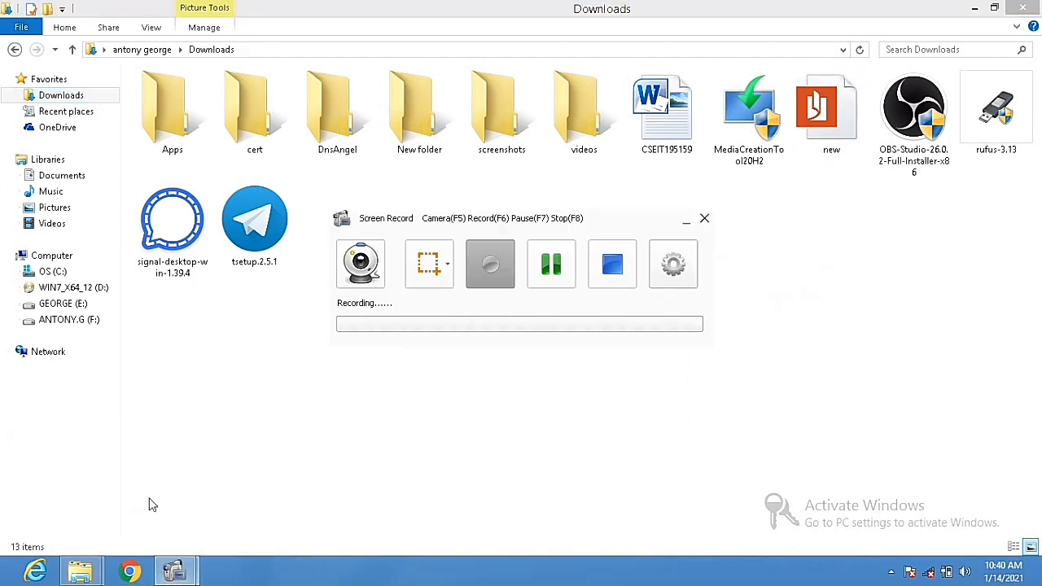
left_click(570, 272)
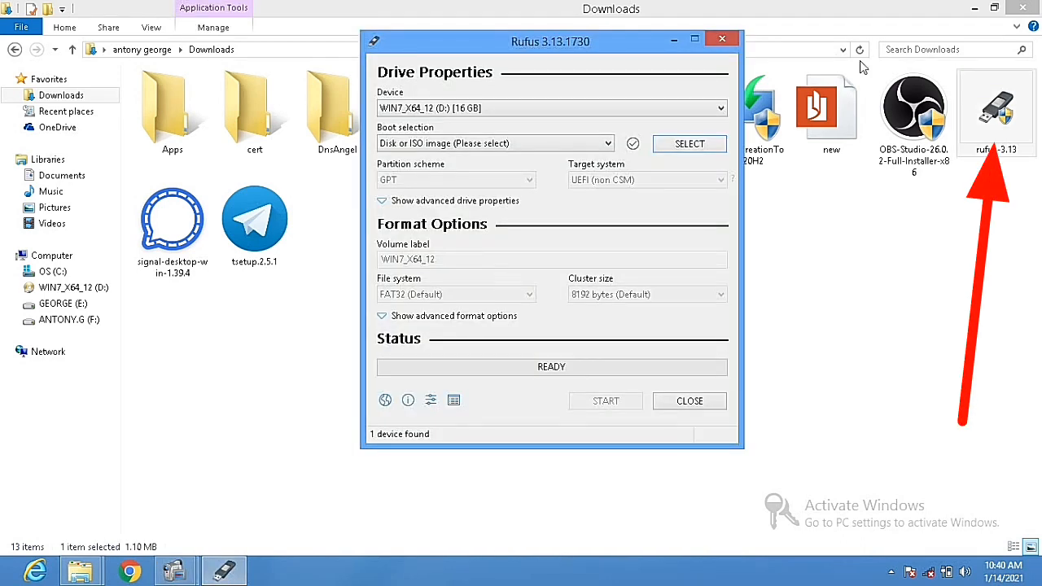
left_click(550, 114)
left_click(549, 114)
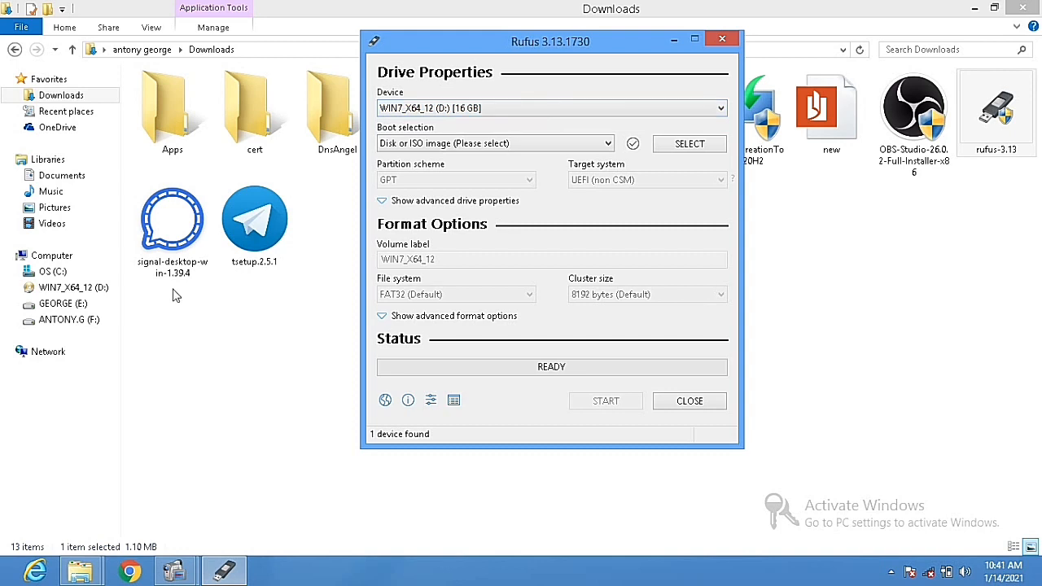
Step: Rename the removable drive WIN7_X64_12 (D:) in Computer to the owner's first name and refresh the drive list
left_click(75, 285)
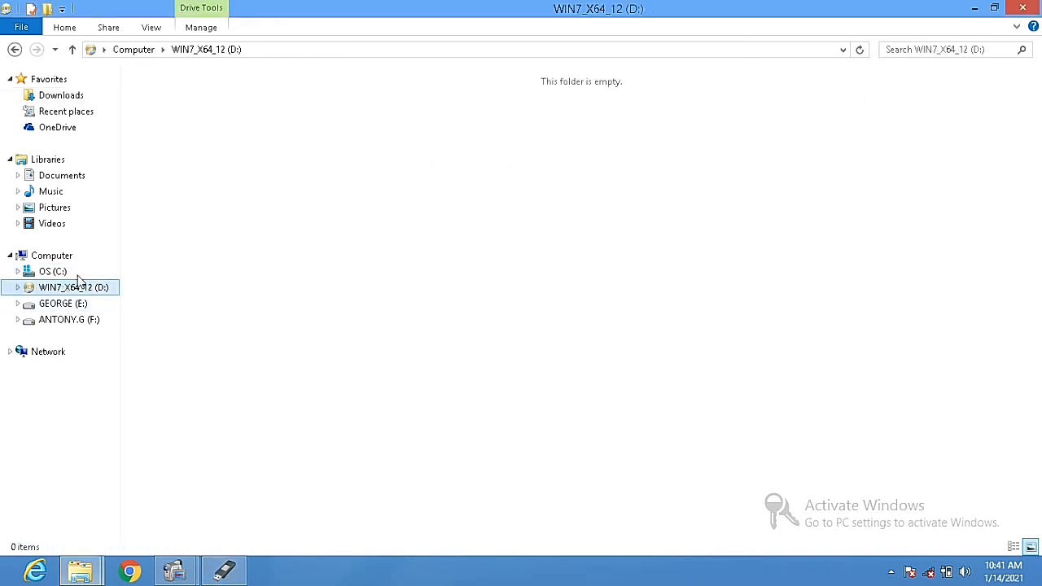
left_click(82, 260)
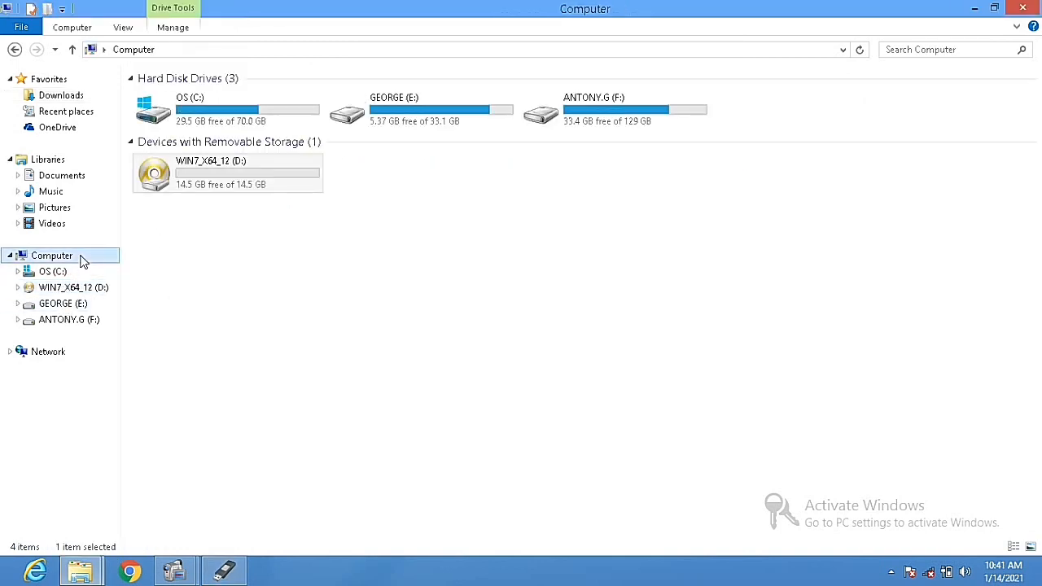
left_click(195, 164)
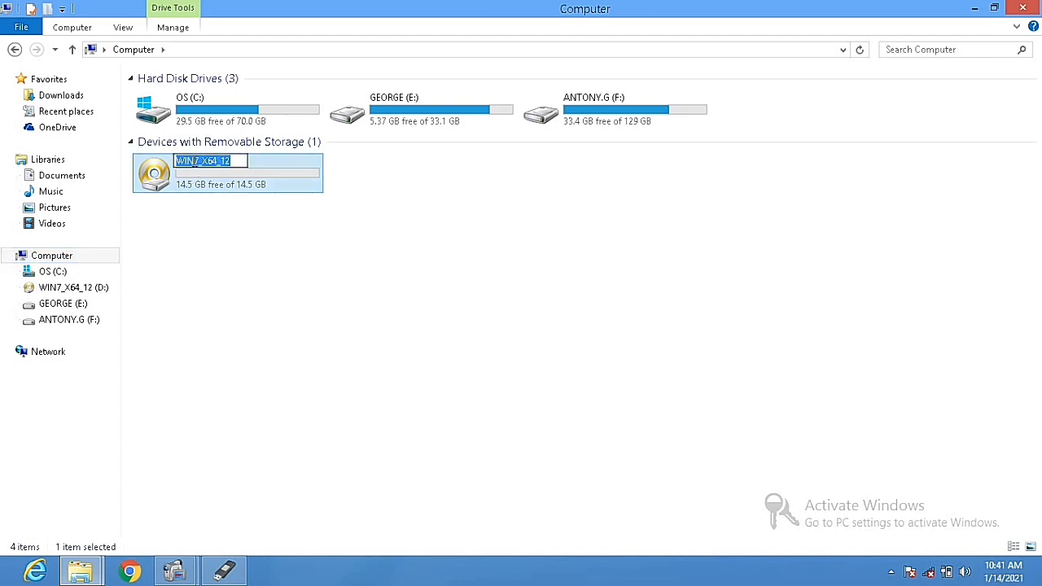
type("george")
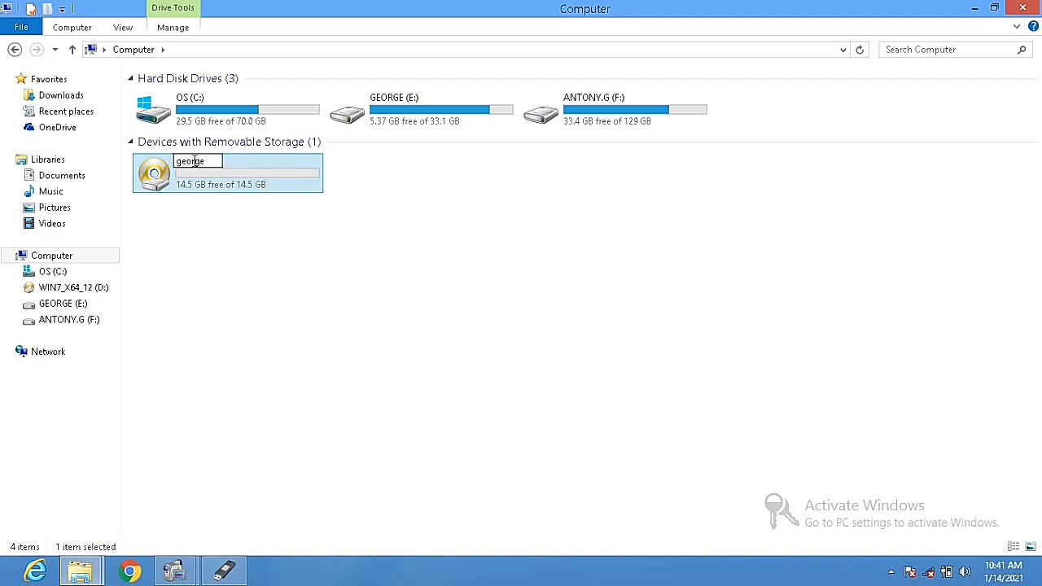
key("Return")
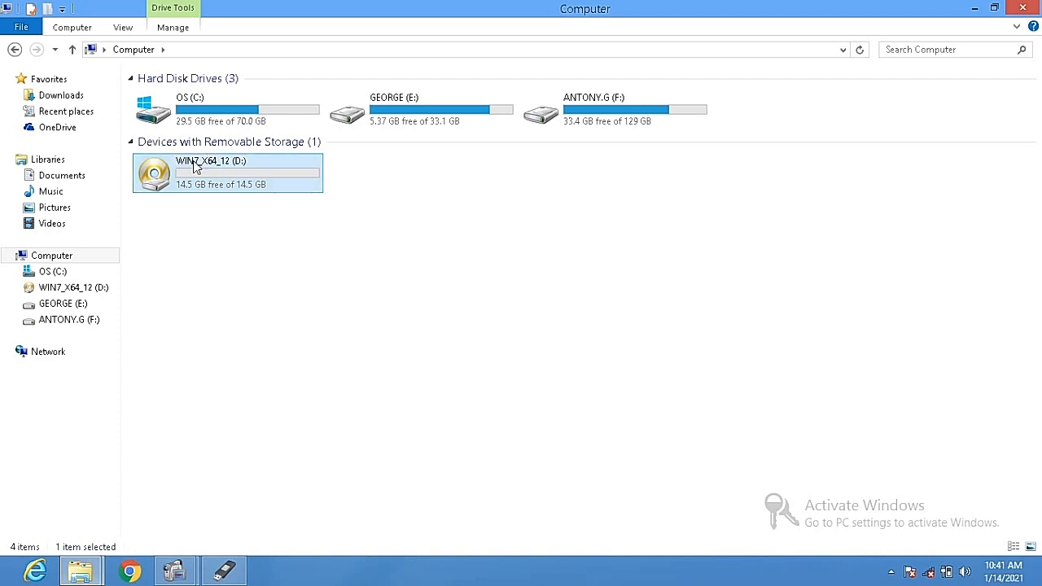
right_click(253, 308)
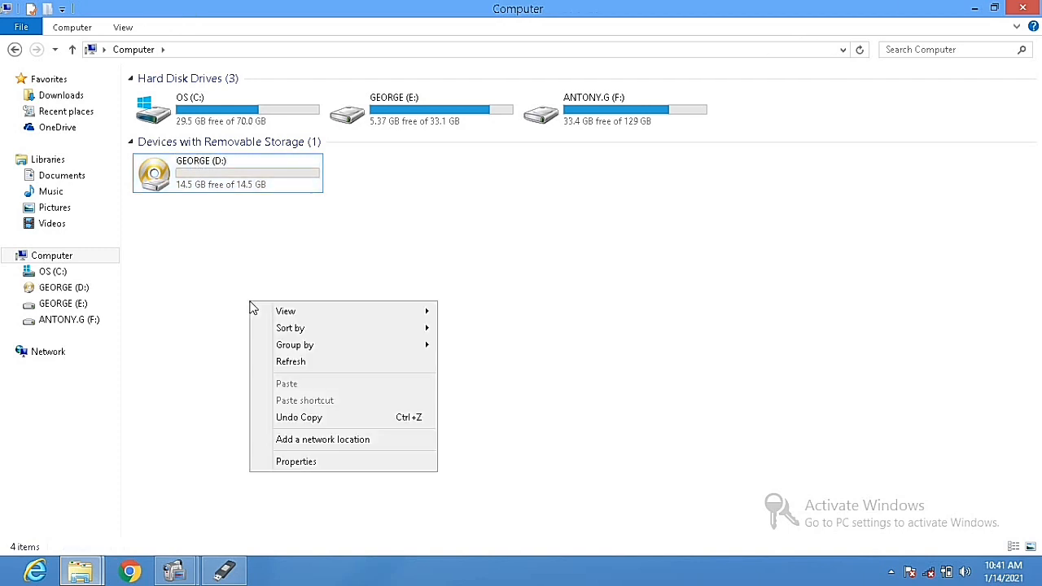
left_click(294, 363)
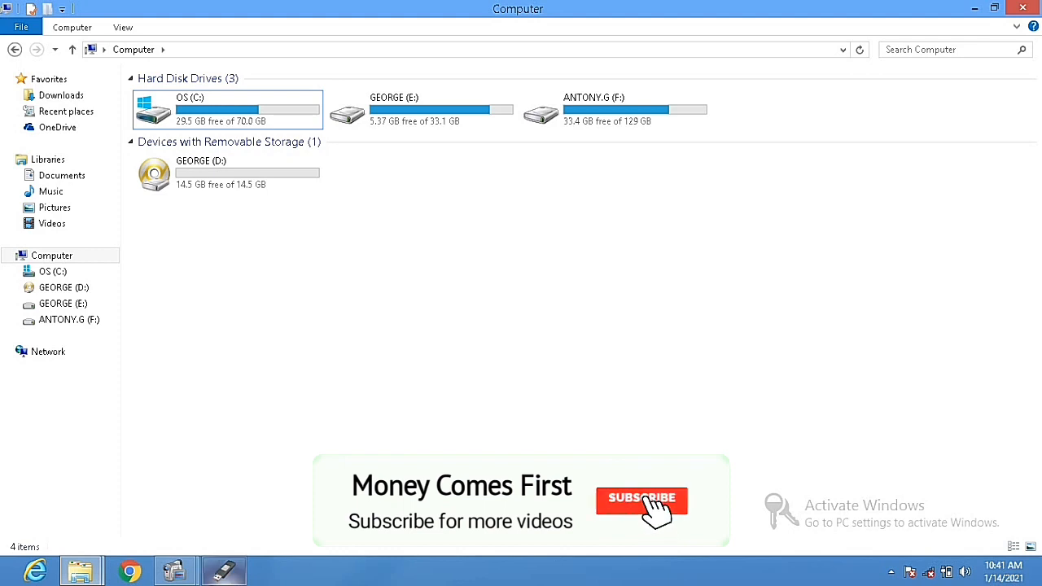
Step: Switch to Rufus, check the Device list for the renamed USB drive, and close Rufus
left_click(225, 571)
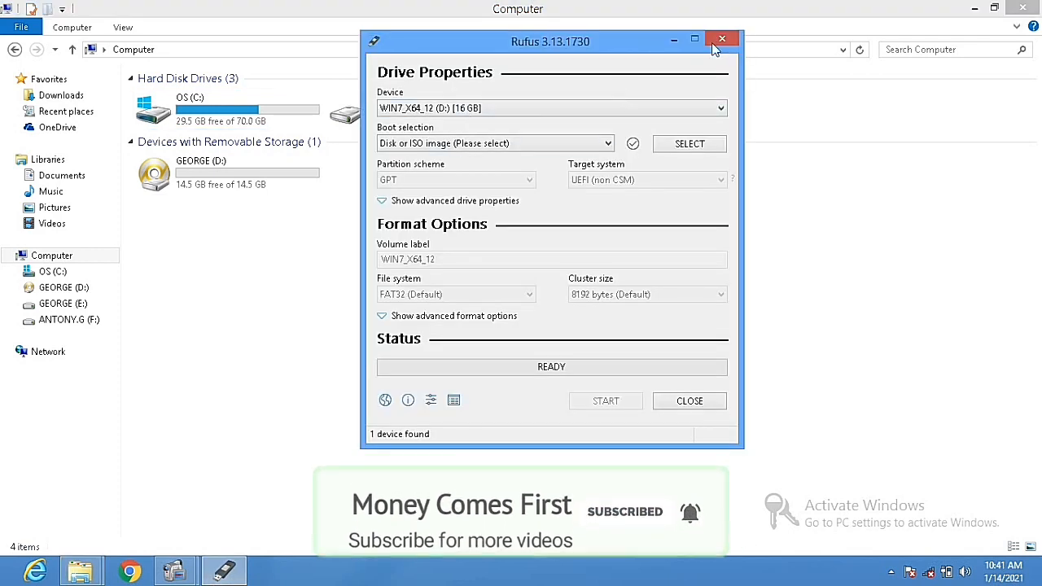
left_click(640, 114)
left_click(640, 119)
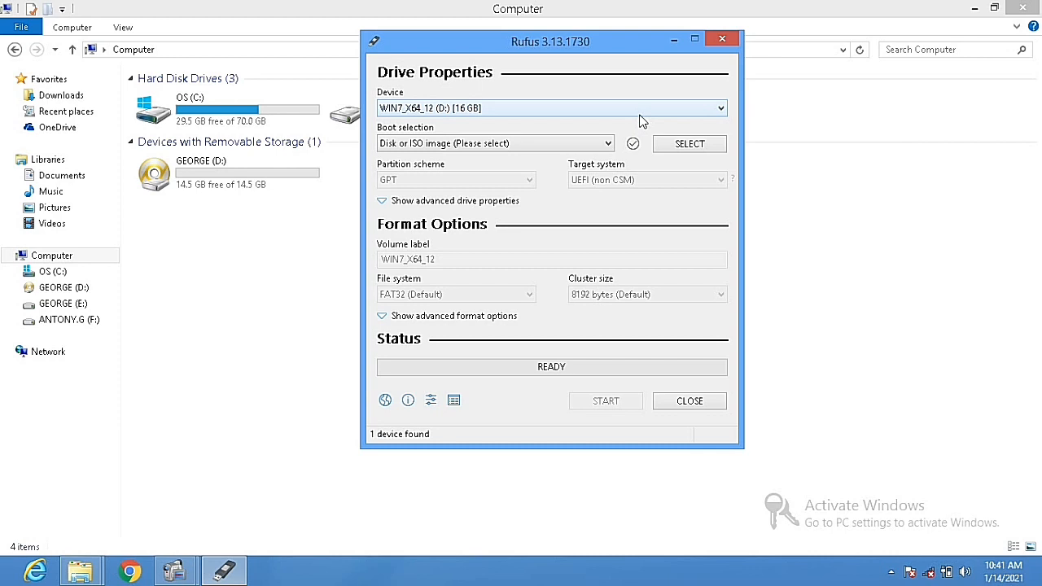
left_click(640, 114)
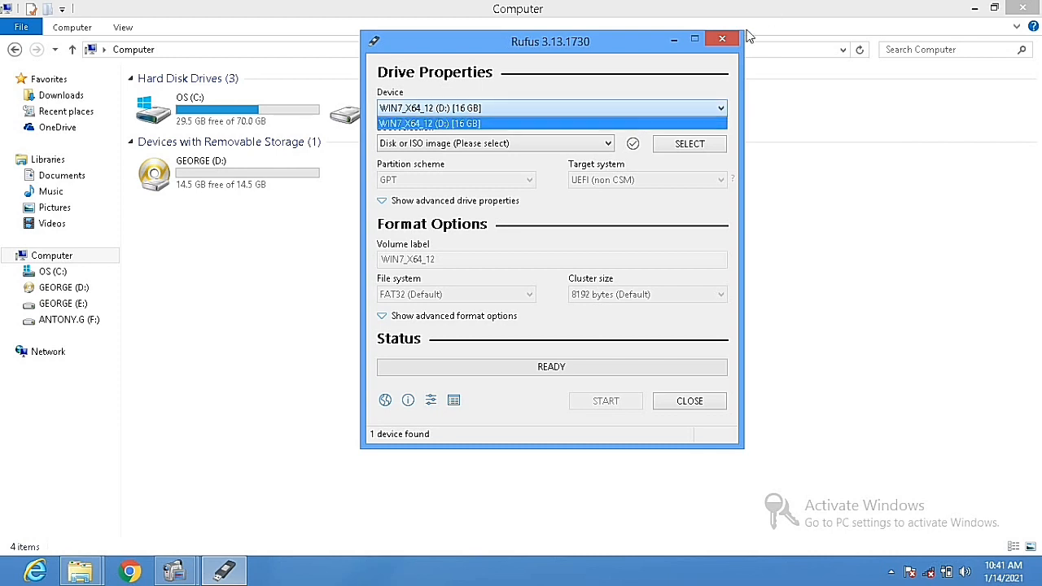
left_click(724, 42)
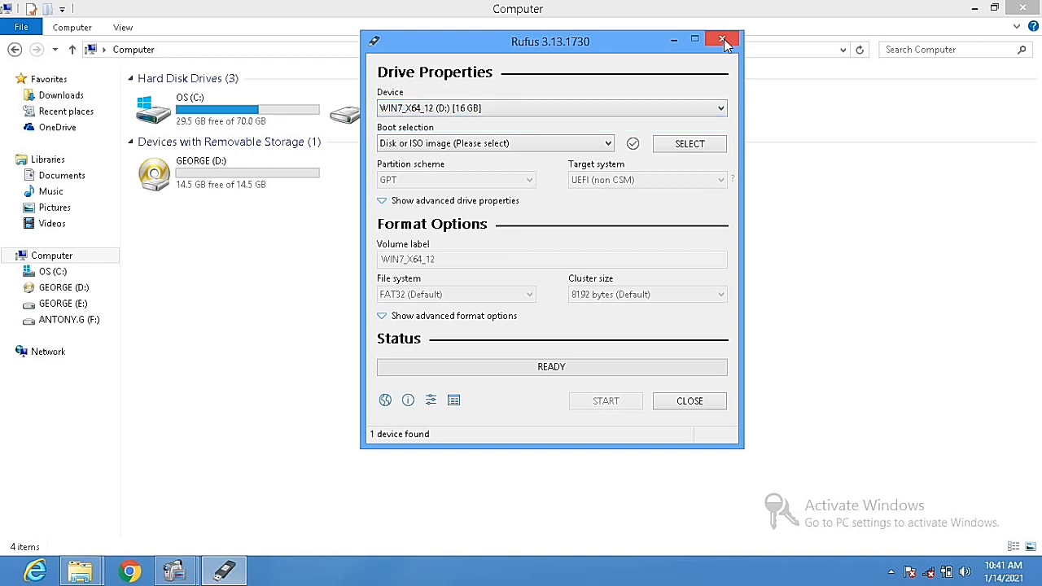
left_click(725, 41)
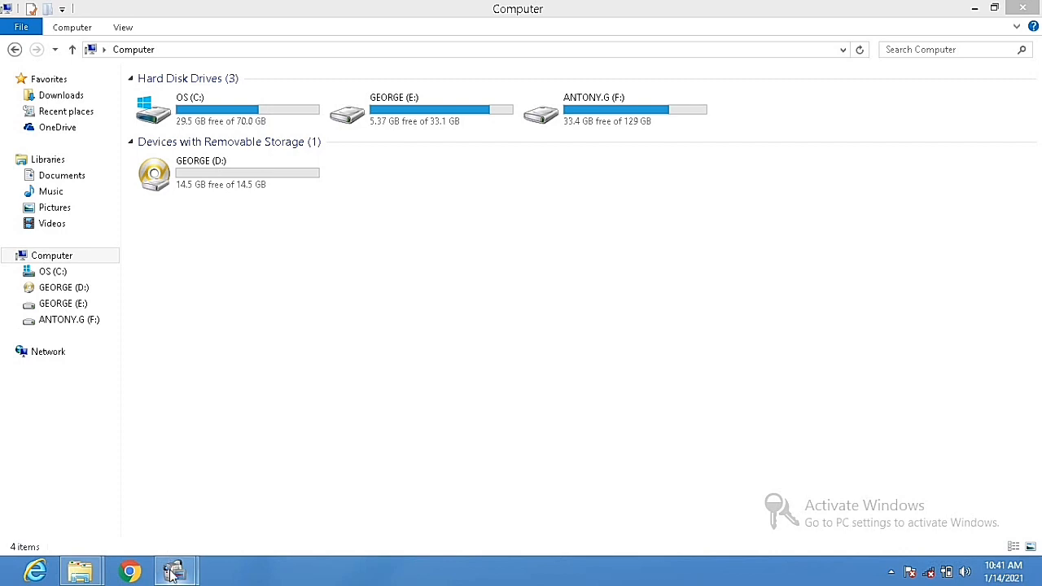
mouse_move(172, 573)
left_click(135, 518)
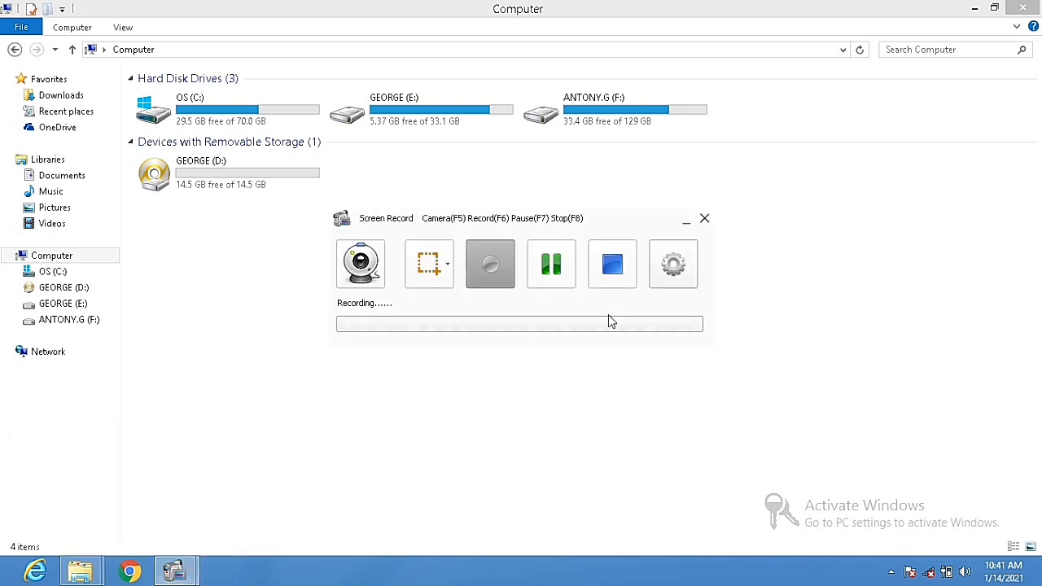
left_click(554, 284)
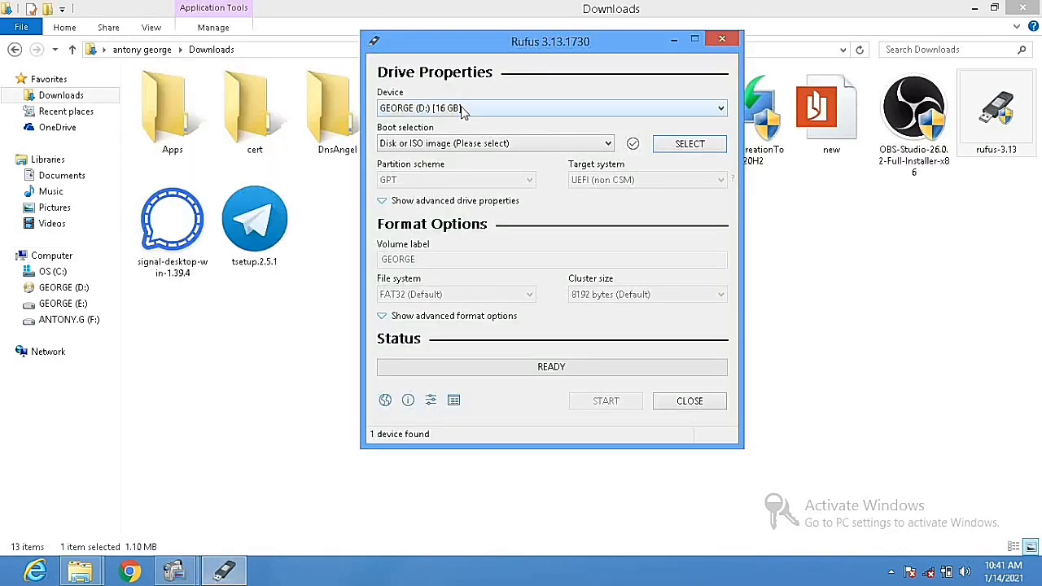
Step: Compare the removable drive's name in Computer with the Device entry in Rufus, placing the Rufus window below the drive list
left_click(70, 259)
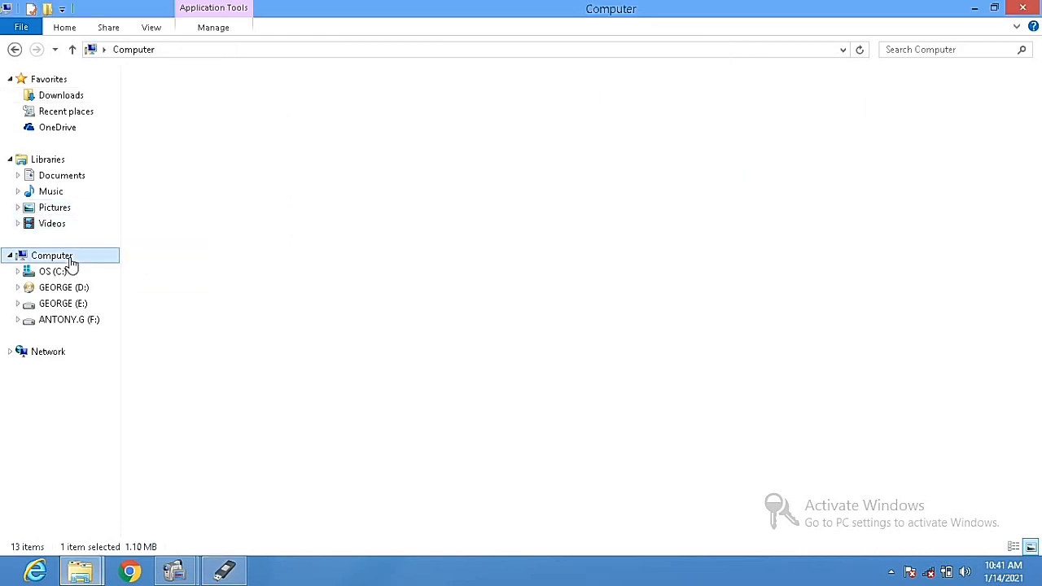
left_click(223, 570)
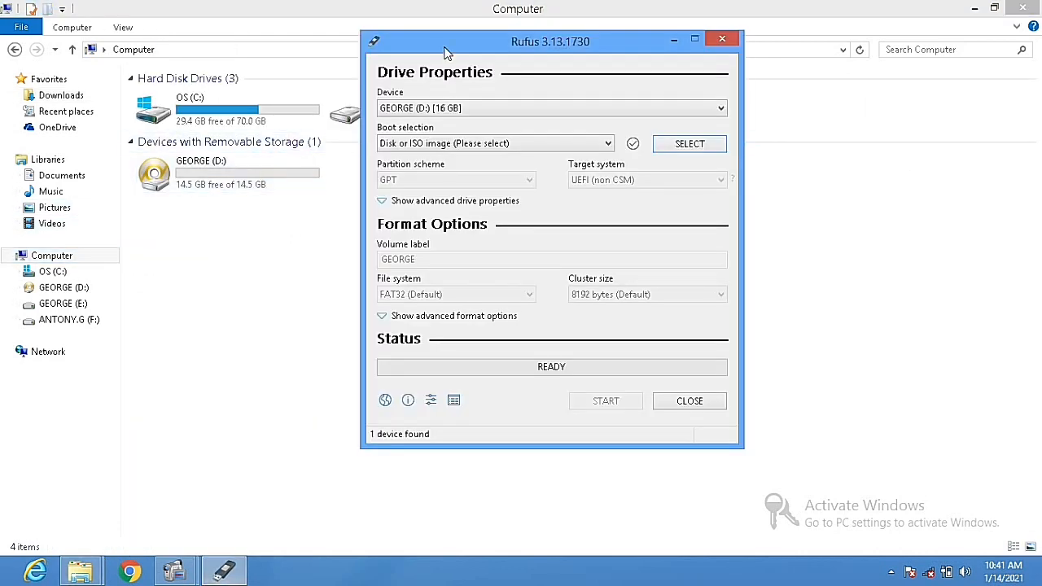
left_click_drag(446, 53, 428, 163)
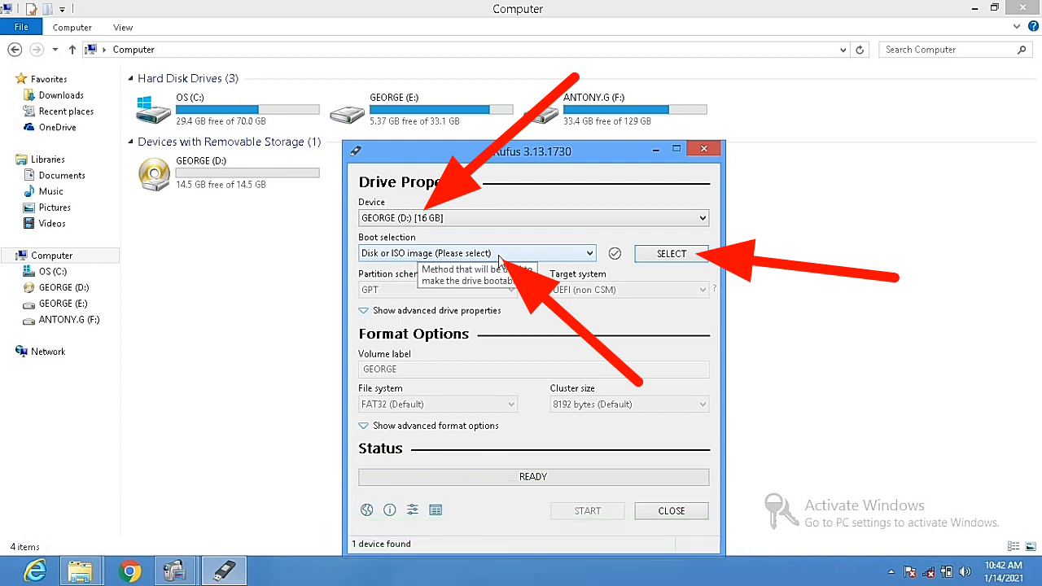
Step: Load Windows_8.1_Pro_X64_Full PREACTIVATED.iso from the windows 8.1 (64bit) folder on drive E: as the Rufus boot image
left_click(590, 254)
left_click(590, 254)
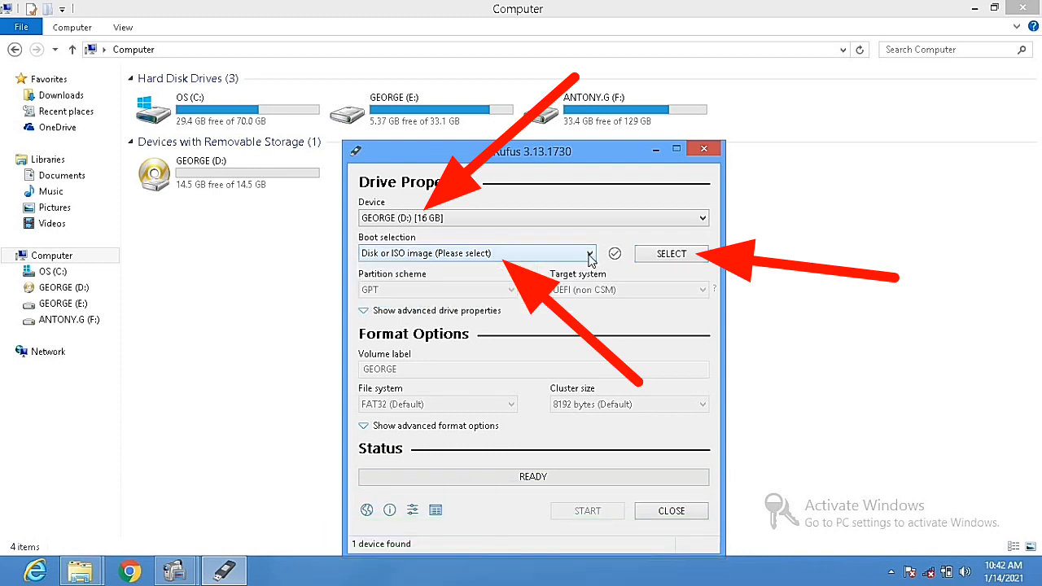
left_click(666, 259)
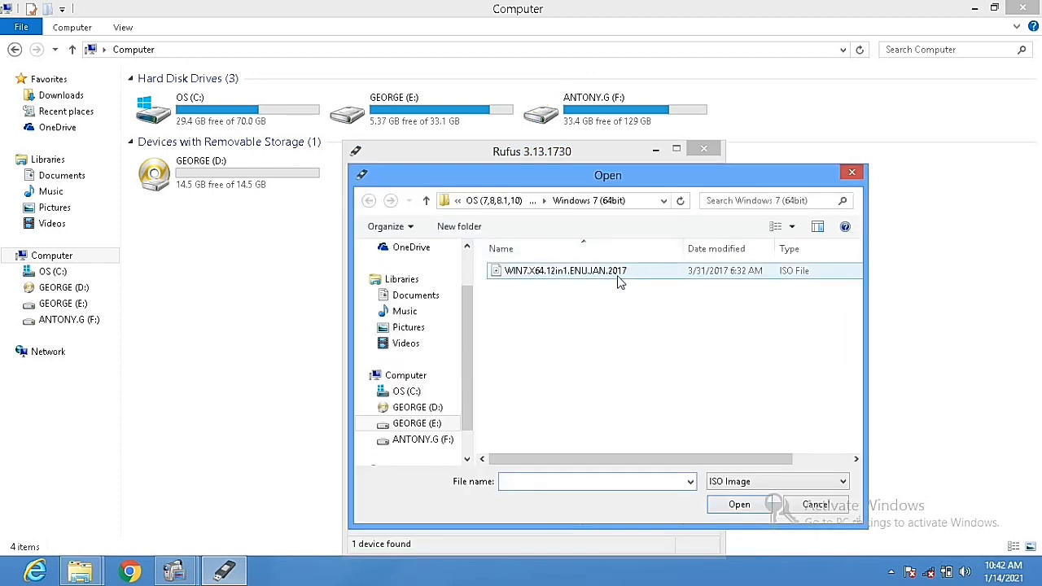
left_click(501, 207)
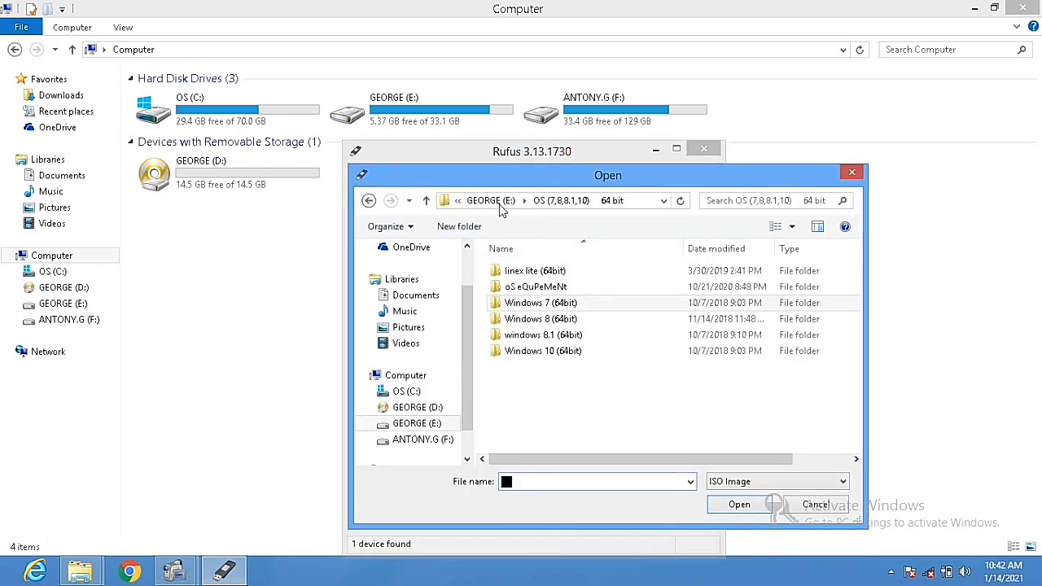
left_click(558, 319)
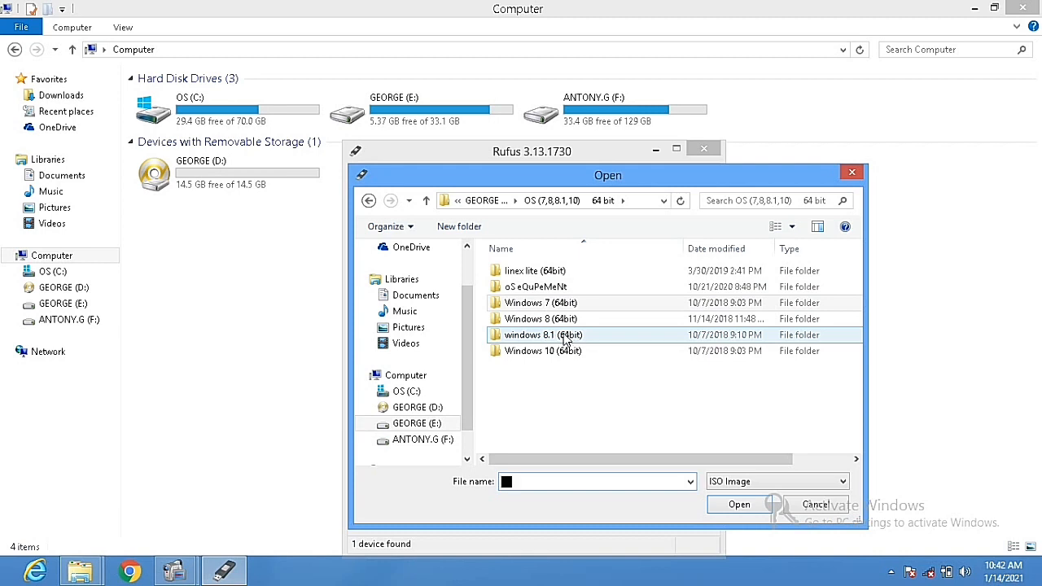
left_click(567, 341)
double_click(568, 341)
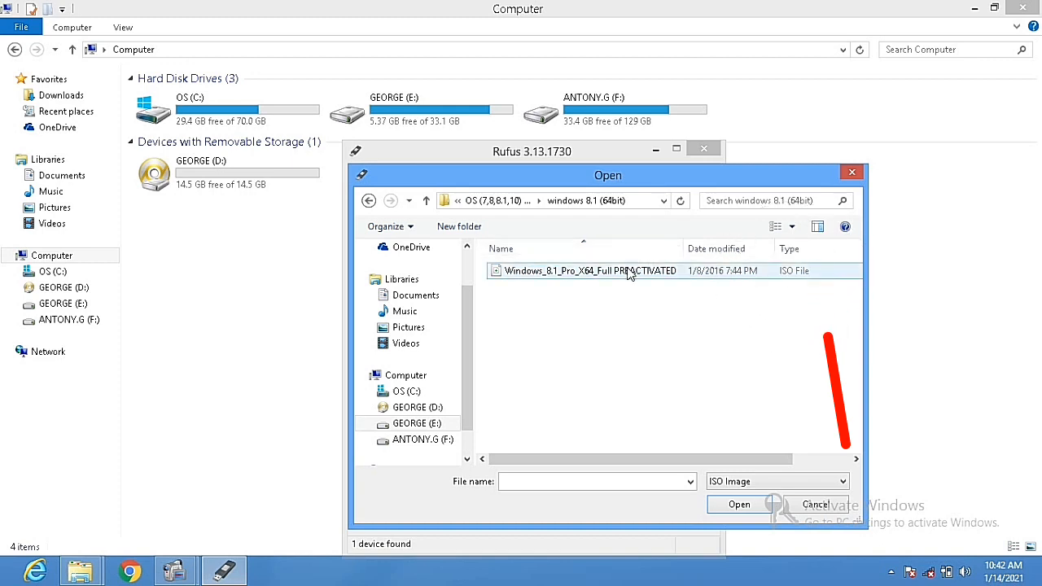
double_click(571, 271)
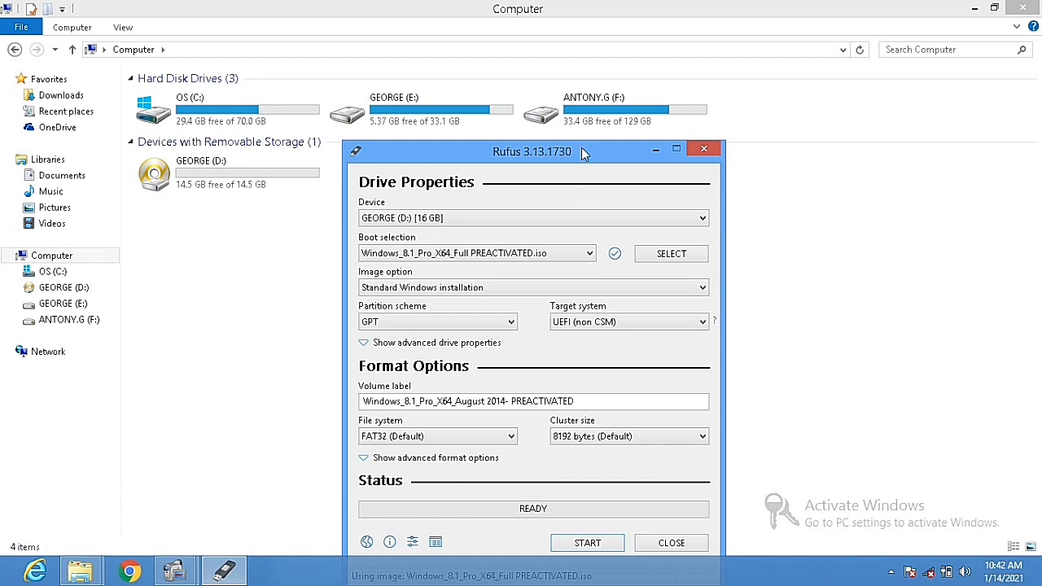
Step: Start writing the Windows 8.1 image to the USB drive with GPT, UEFI (non CSM) and FAT32, accepting the data erasure
left_click_drag(581, 148, 583, 81)
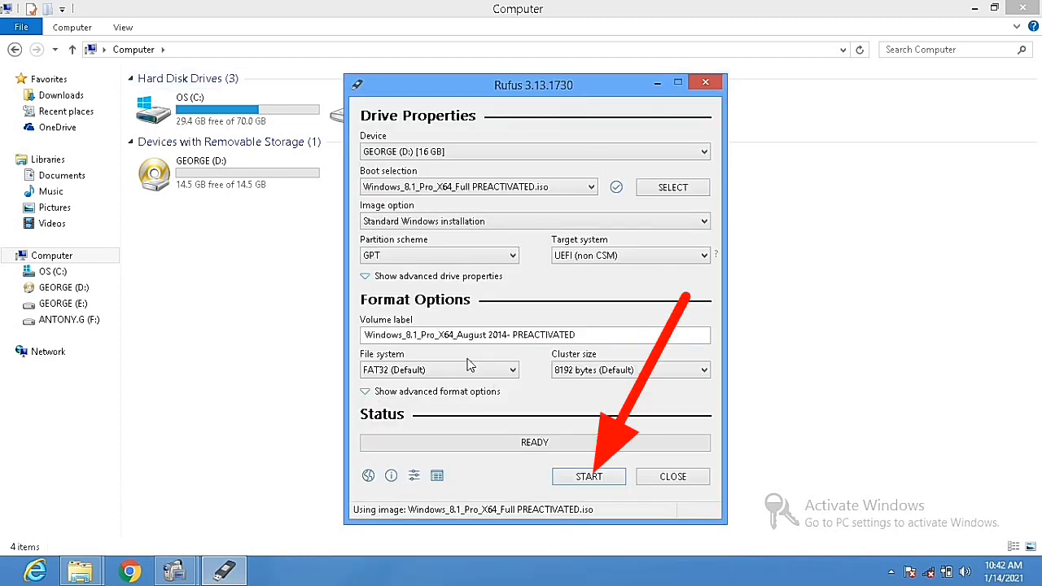
left_click(589, 479)
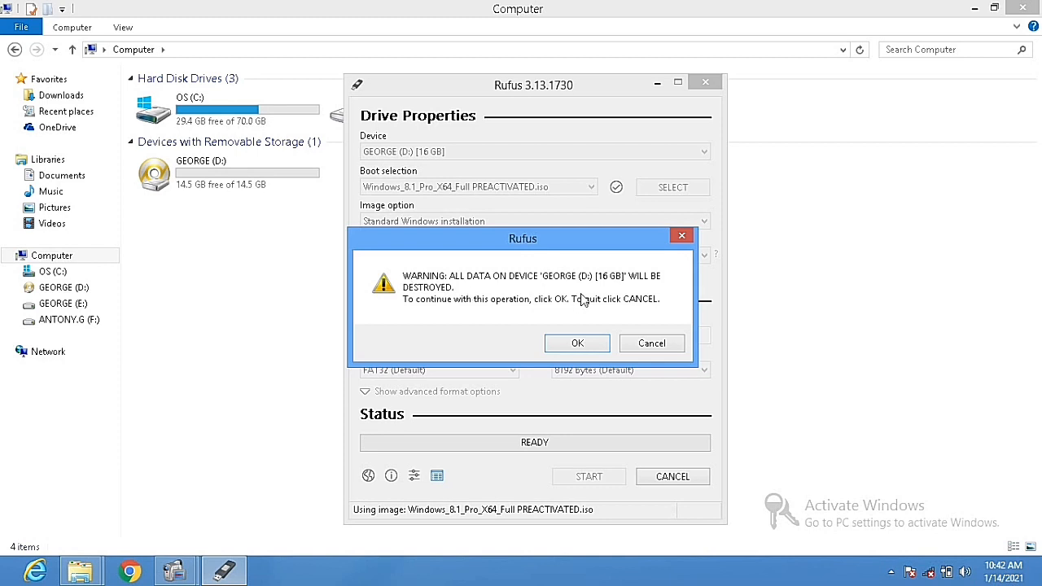
left_click(577, 344)
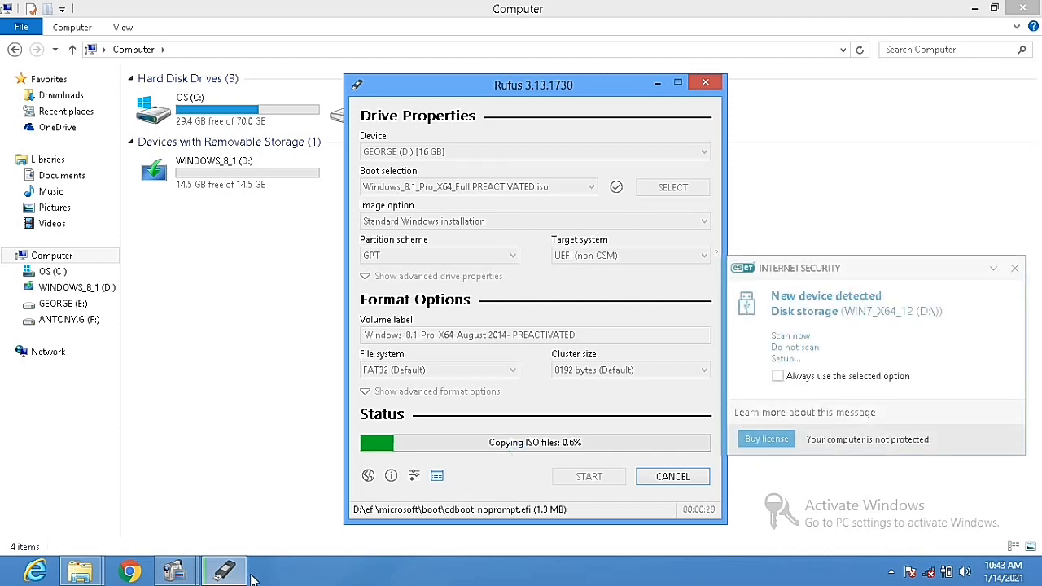
left_click(187, 573)
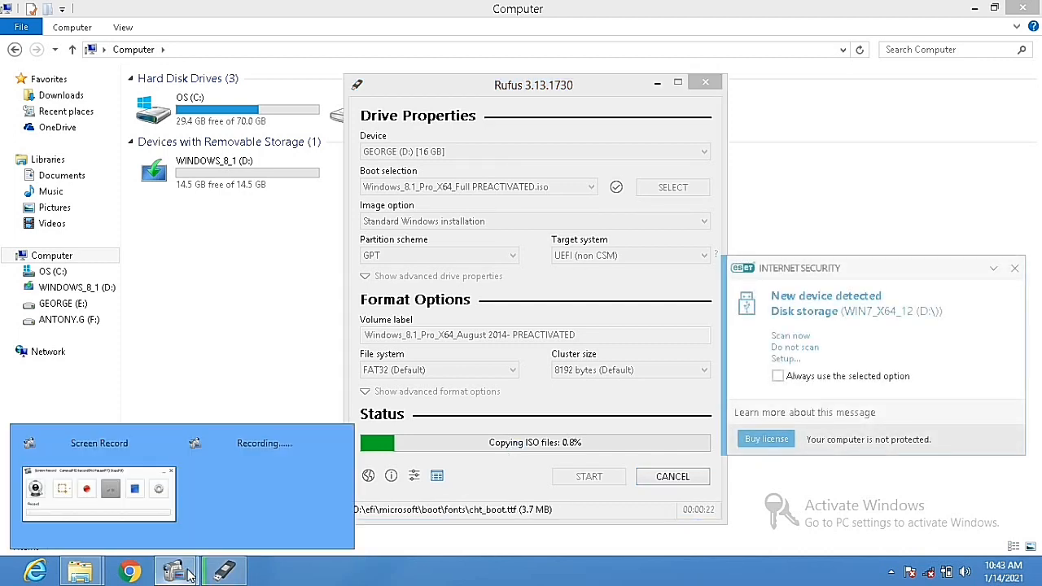
left_click(165, 509)
left_click(547, 269)
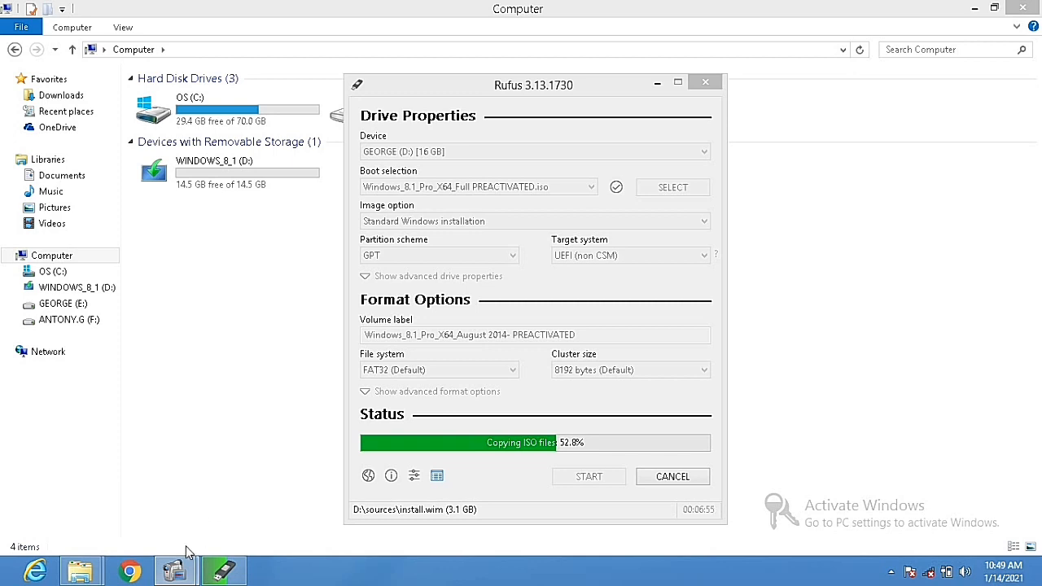
mouse_move(175, 570)
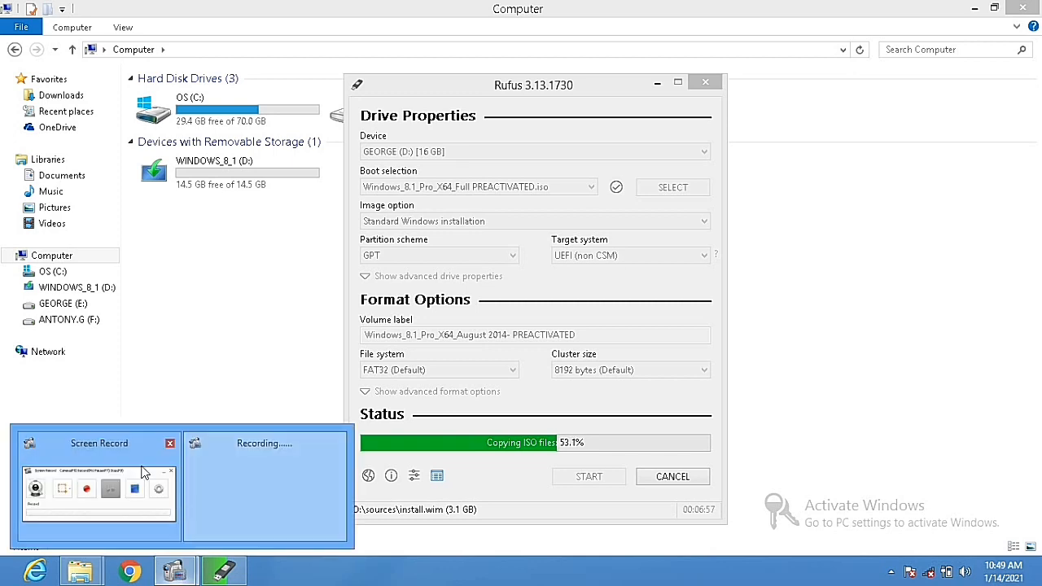
left_click(141, 471)
left_click(548, 273)
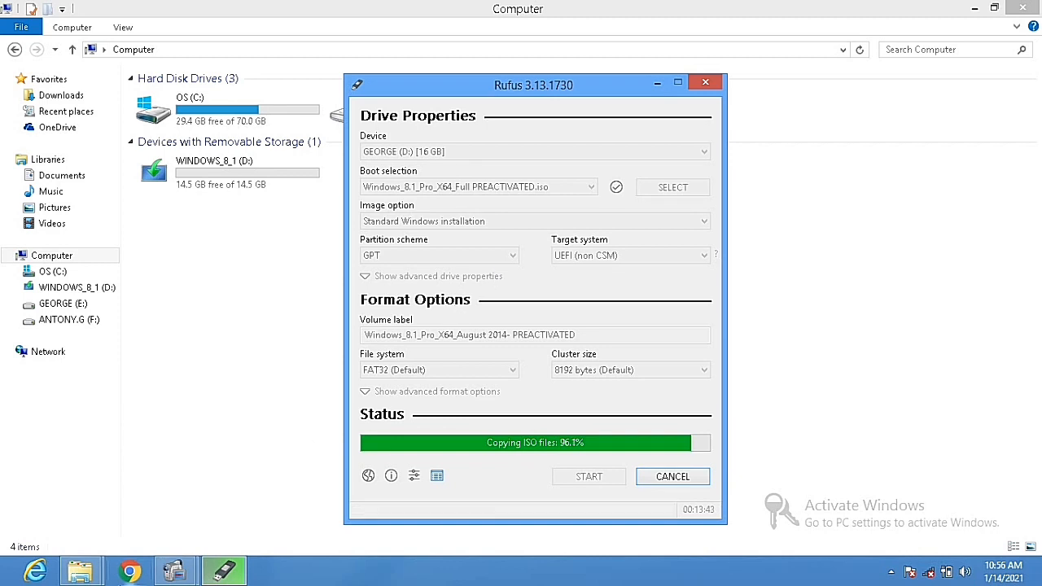
mouse_move(169, 574)
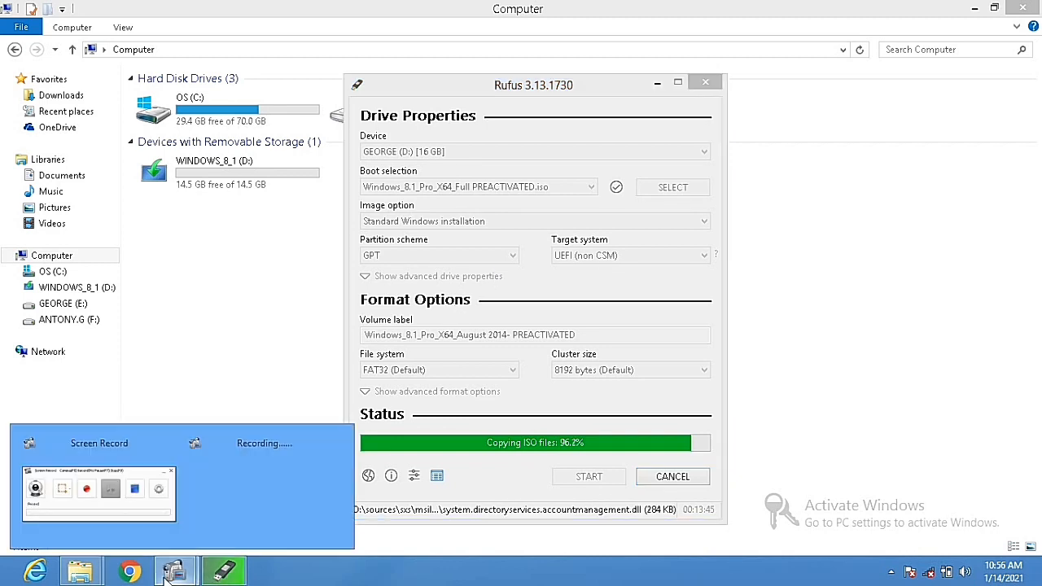
left_click(137, 503)
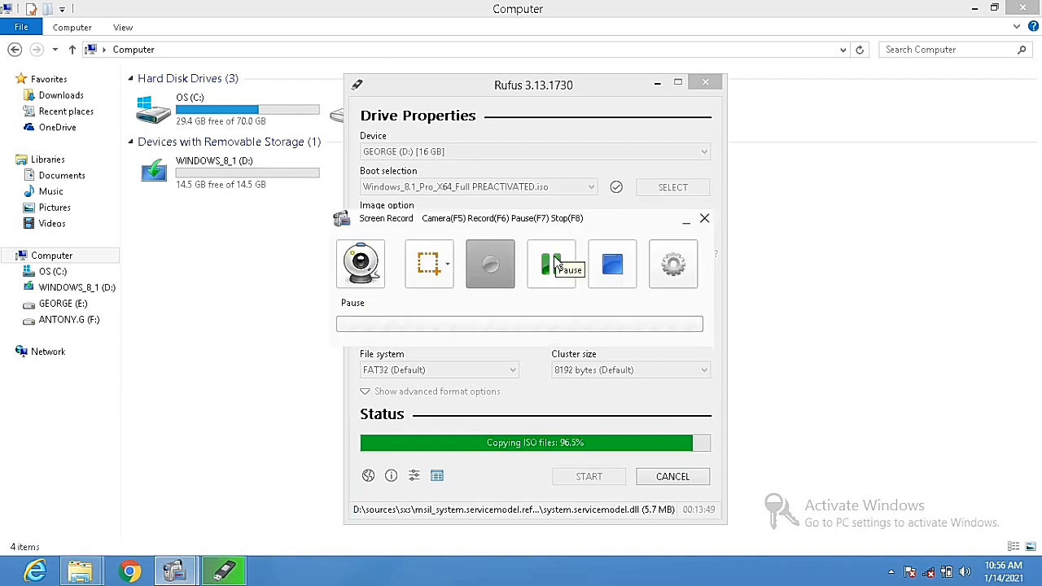
left_click(554, 262)
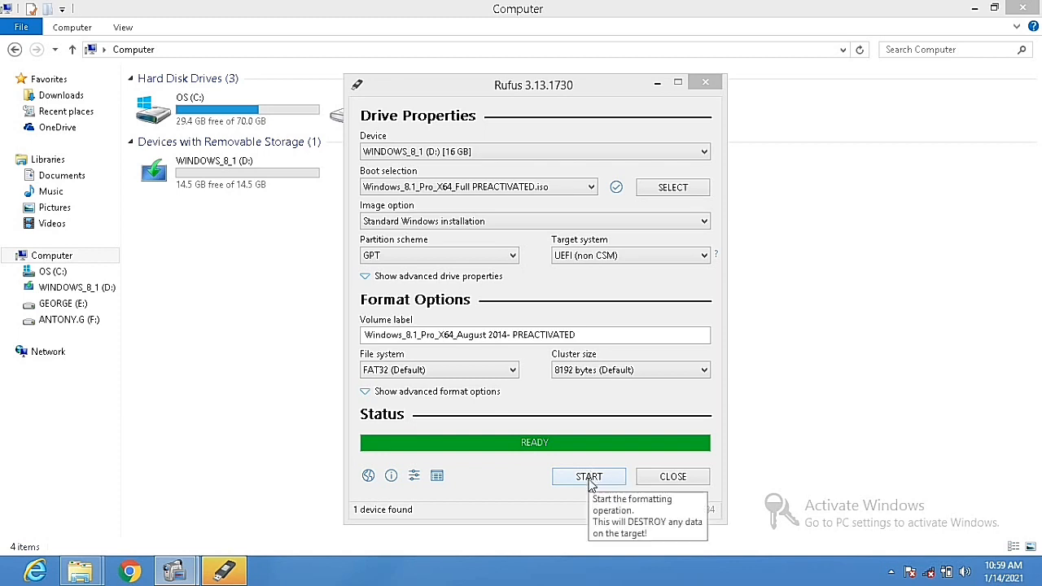
Step: Close Rufus and check the files and free space on the removable drive WINDOWS_8_1 (D:), refreshing the drive list
left_click(672, 477)
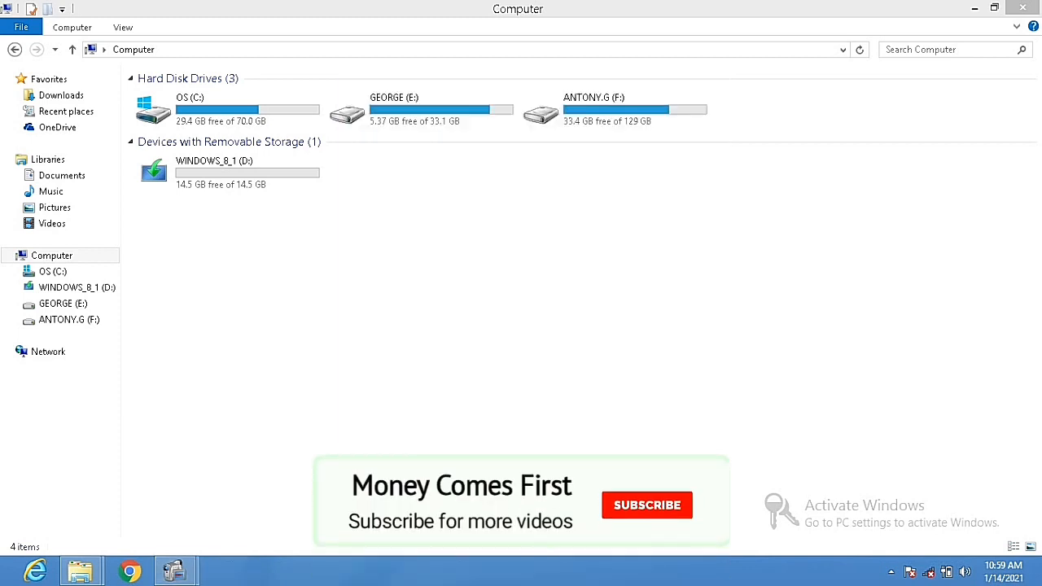
left_click(186, 193)
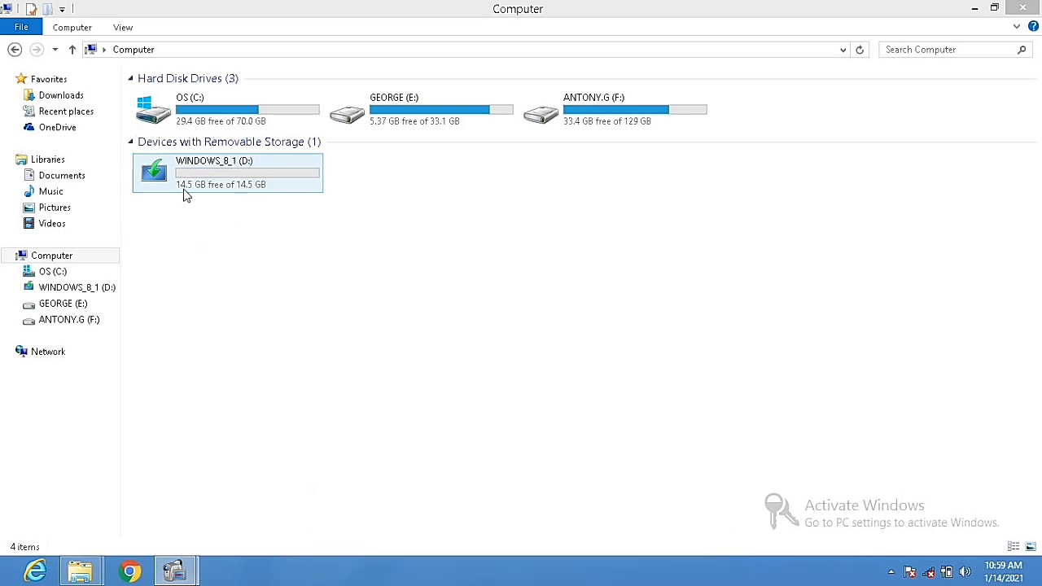
key("ctrl")
double_click(227, 187)
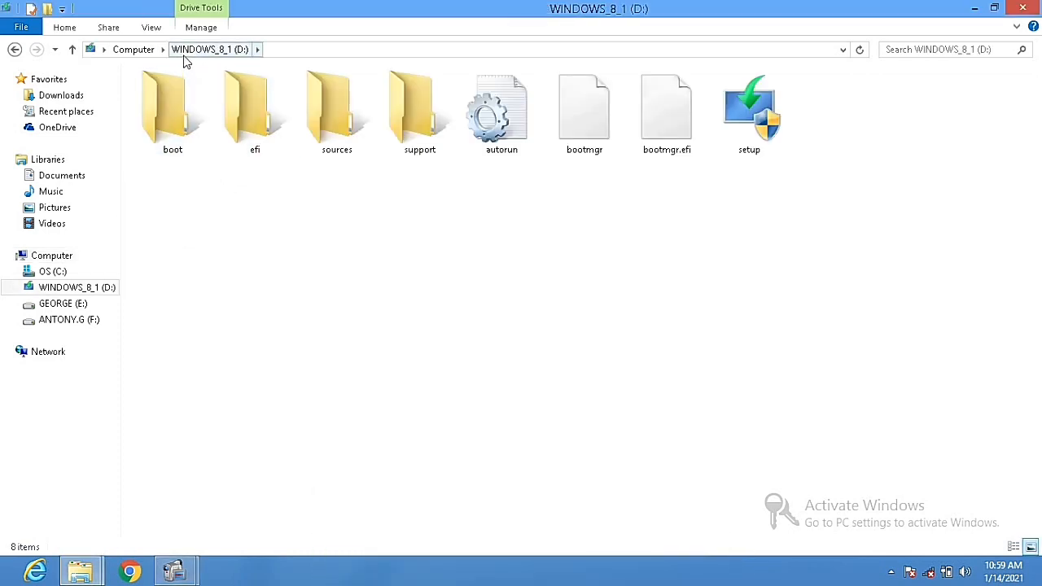
left_click(135, 50)
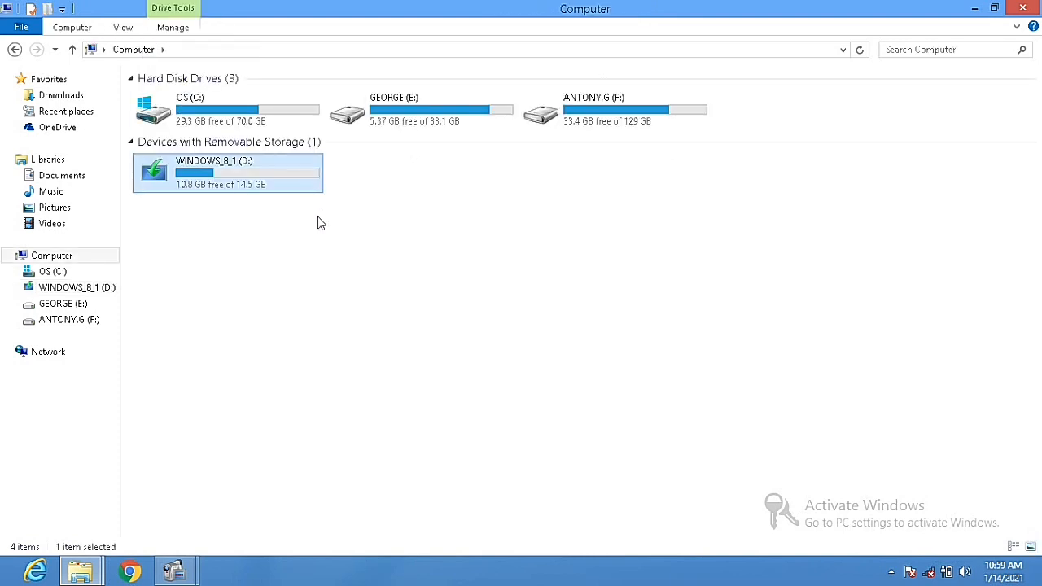
right_click(328, 246)
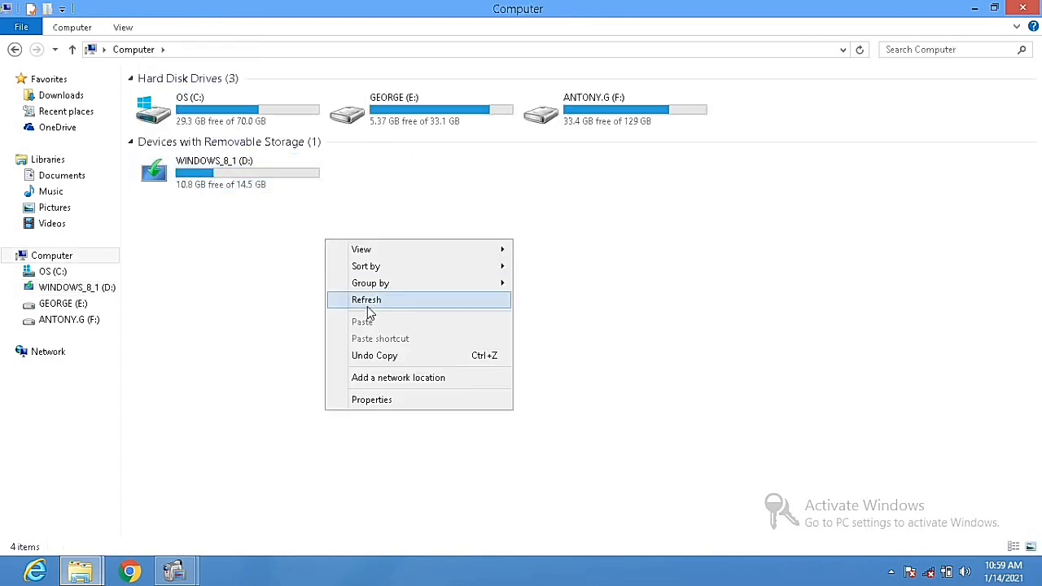